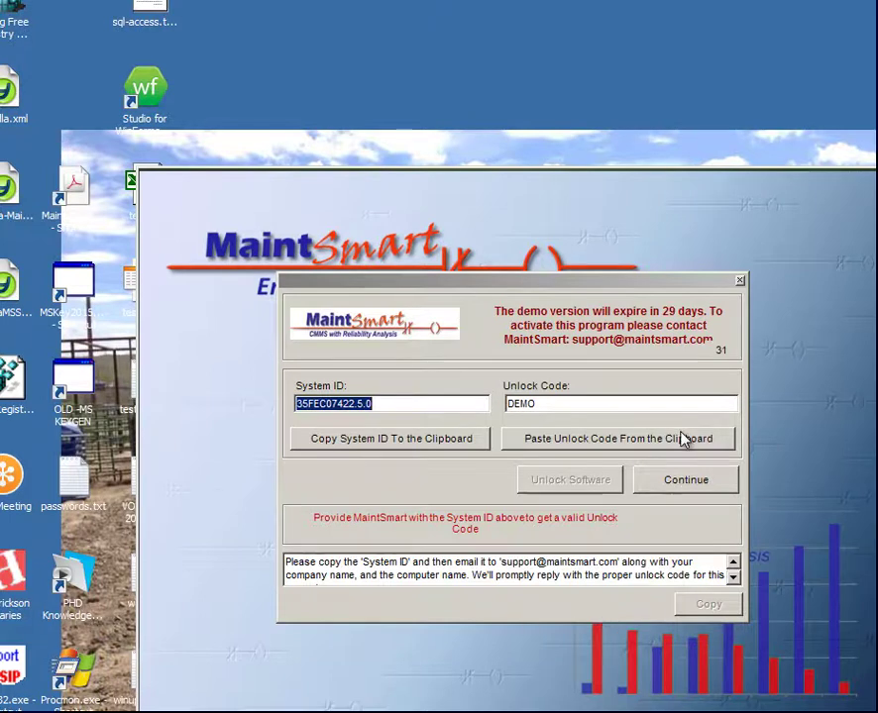
# Continue with the demo version past the activation prompt and centre the database-choice window.
pyautogui.click(567, 286)
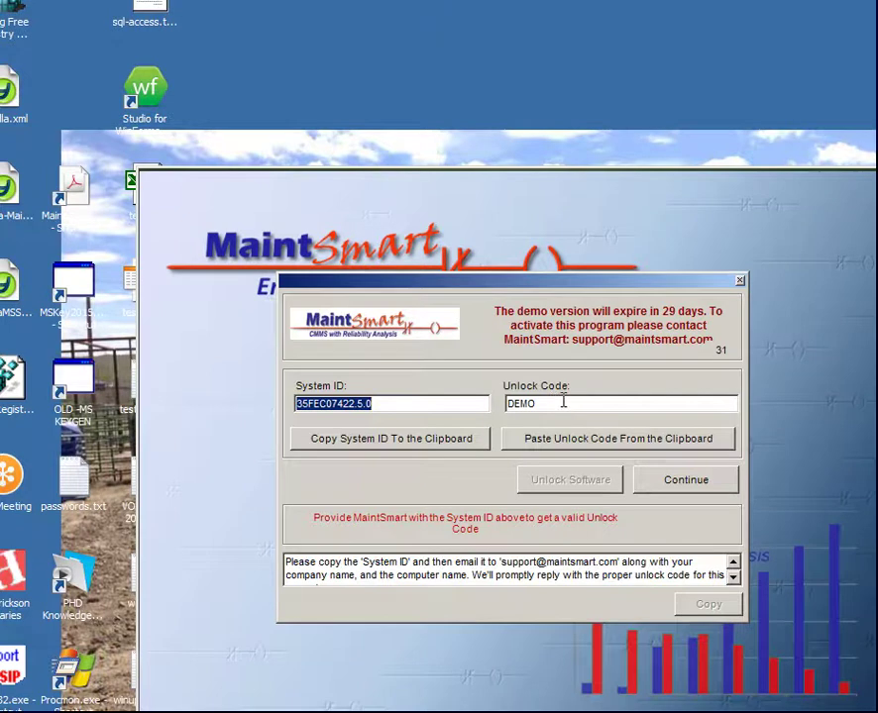
pyautogui.moveTo(561, 404); pyautogui.dragTo(508, 405)
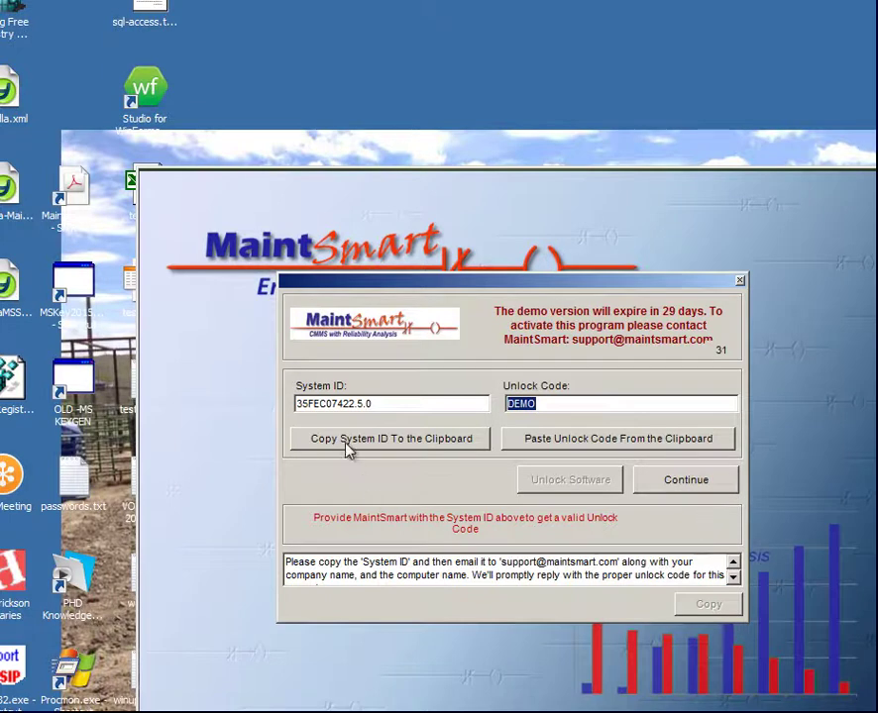
pyautogui.moveTo(374, 403); pyautogui.dragTo(259, 400)
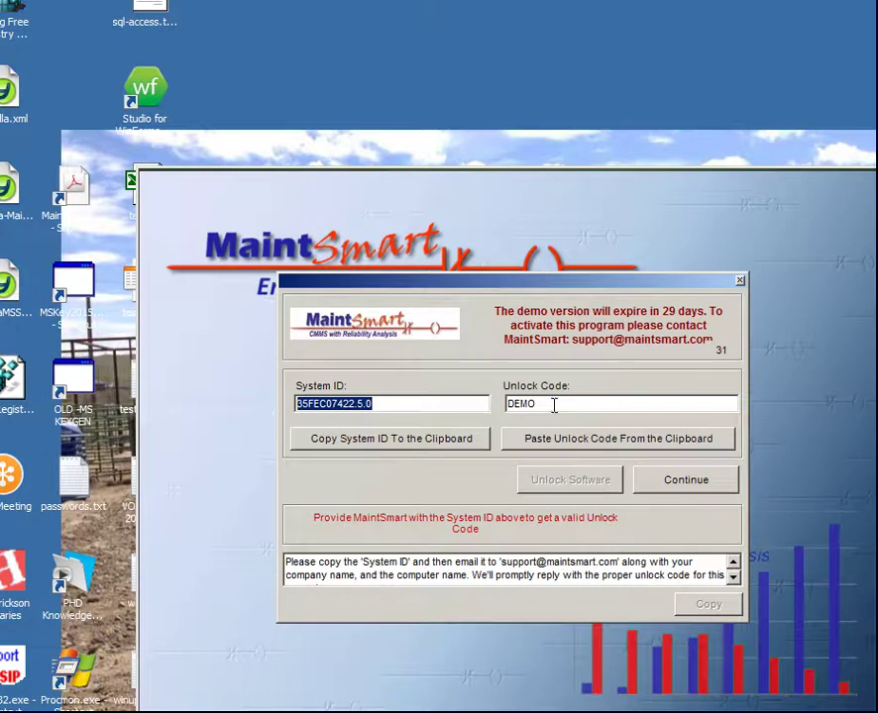
pyautogui.click(683, 483)
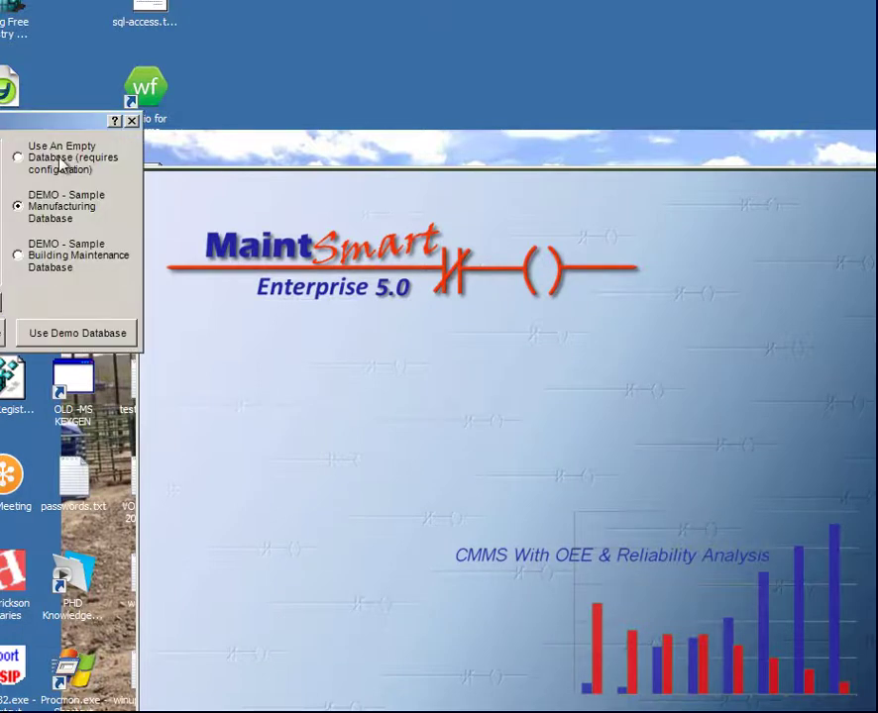
pyautogui.moveTo(55, 122); pyautogui.dragTo(564, 319)
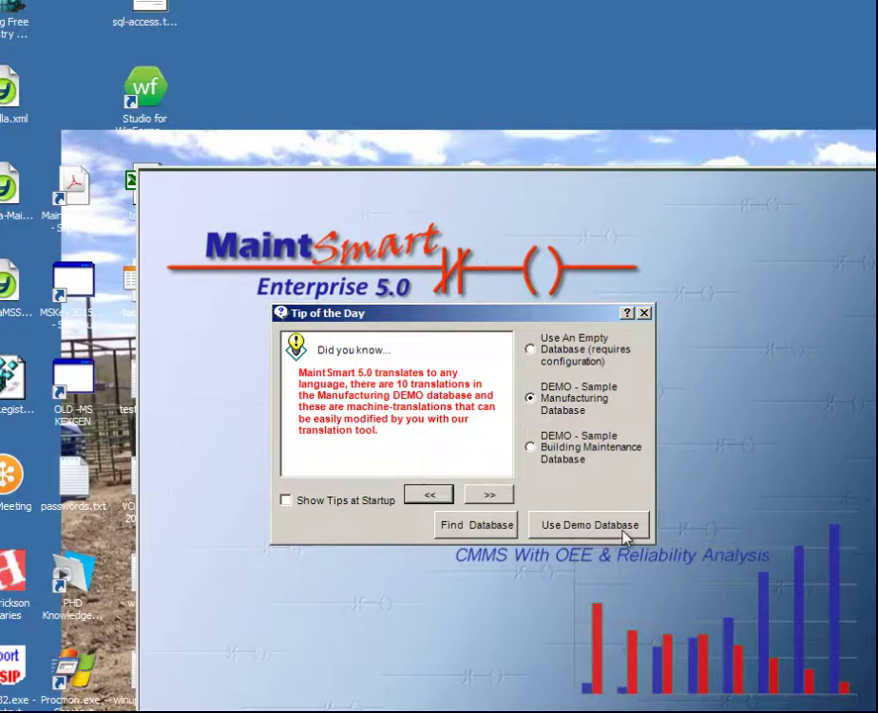
# Open the DEMO - Sample Manufacturing Database rather than the building maintenance sample.
pyautogui.click(537, 455)
pyautogui.click(538, 407)
pyautogui.click(582, 528)
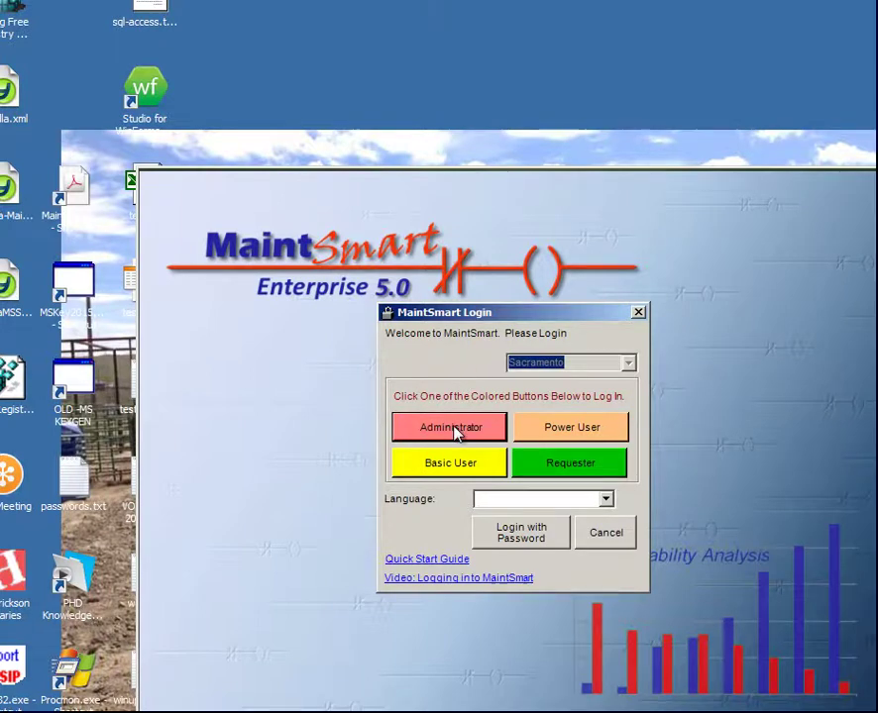
# Browse the Language list without changing it, then log in as Administrator.
pyautogui.click(605, 501)
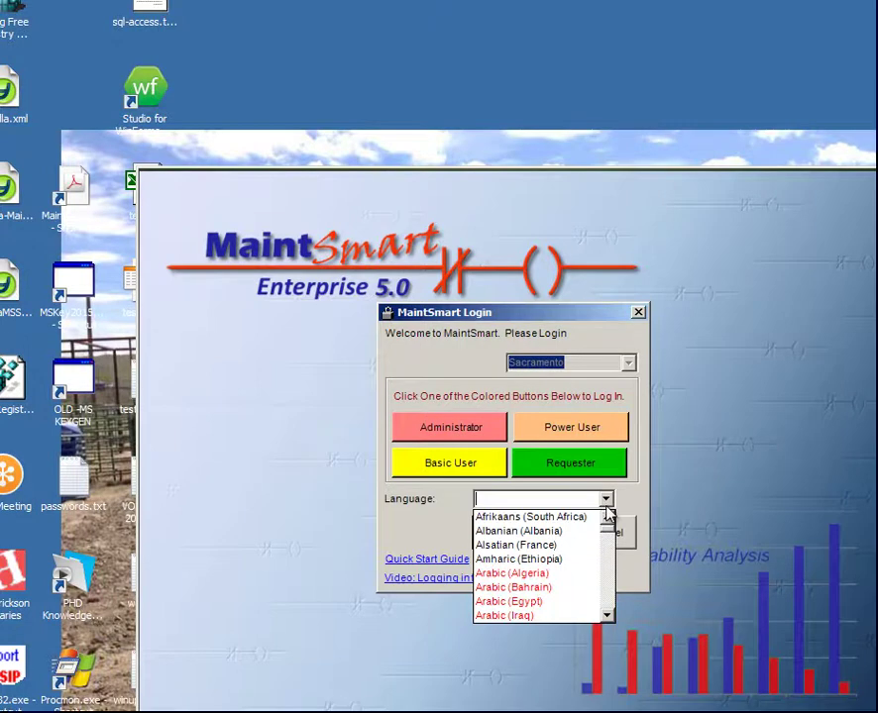
pyautogui.click(607, 616)
pyautogui.click(606, 617)
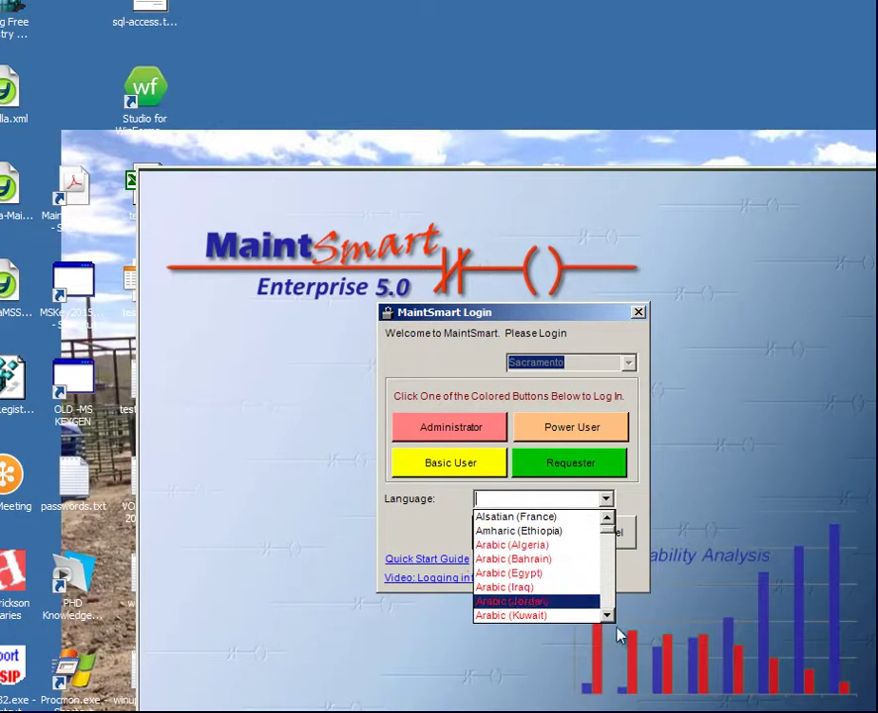
pyautogui.scroll(-9, 606, 618)
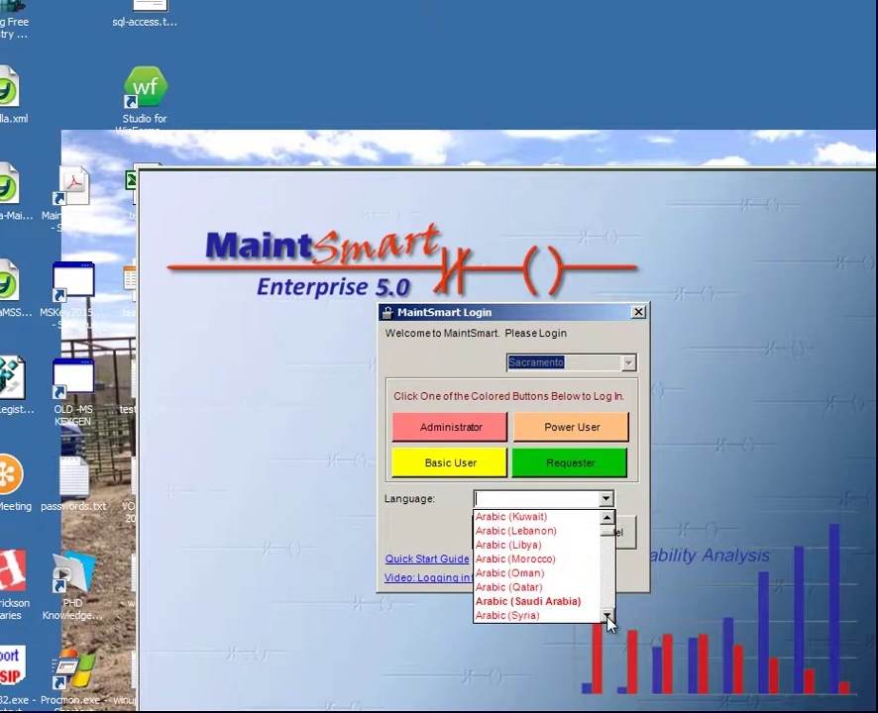
pyautogui.scroll(-8, 606, 619)
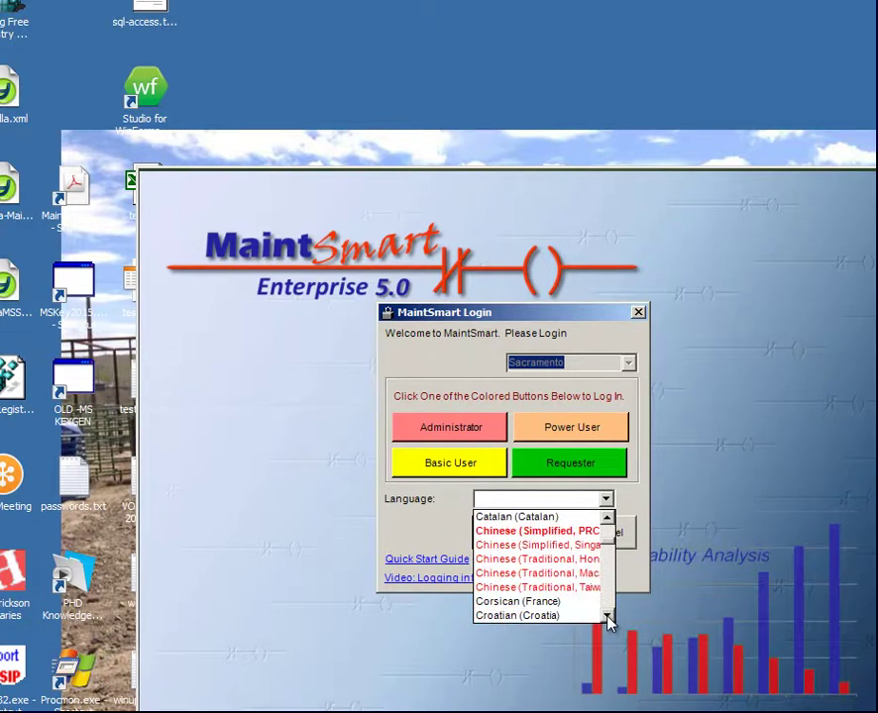
pyautogui.scroll(-9, 608, 595)
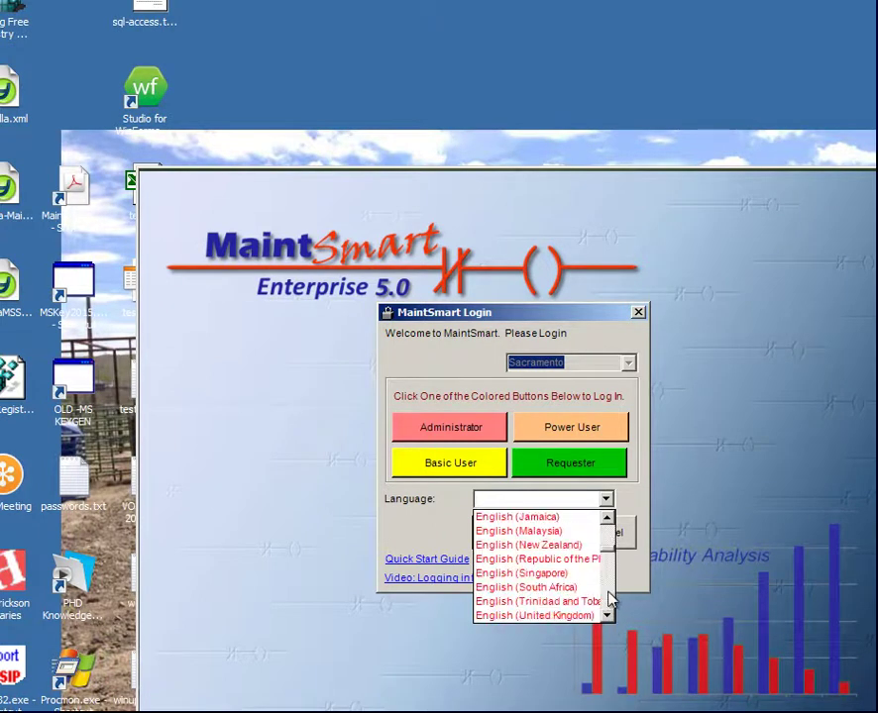
pyautogui.scroll(-3, 608, 597)
pyautogui.scroll(-14, 608, 597)
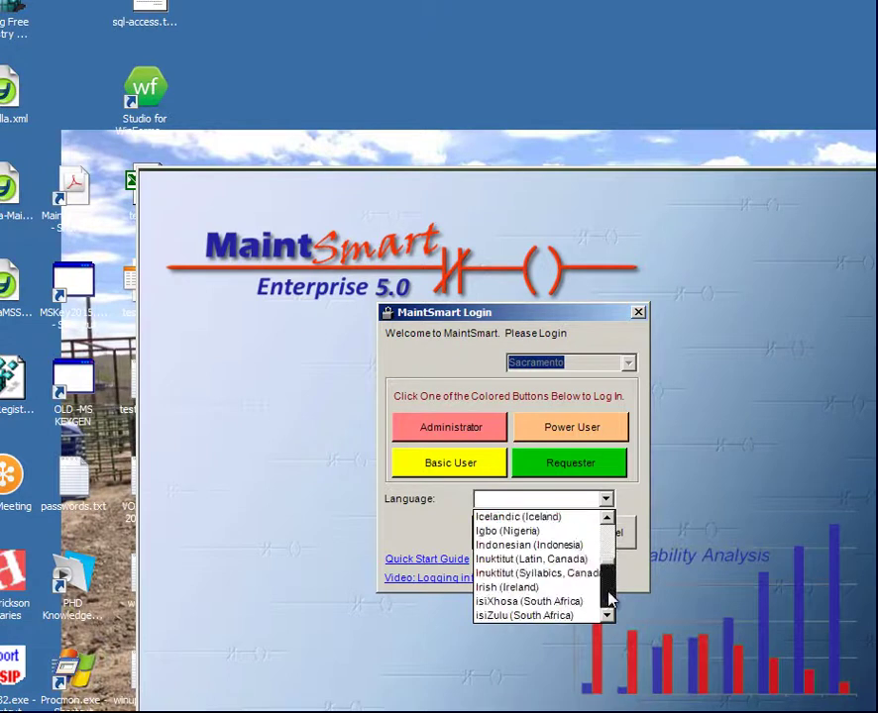
pyautogui.scroll(-3, 608, 605)
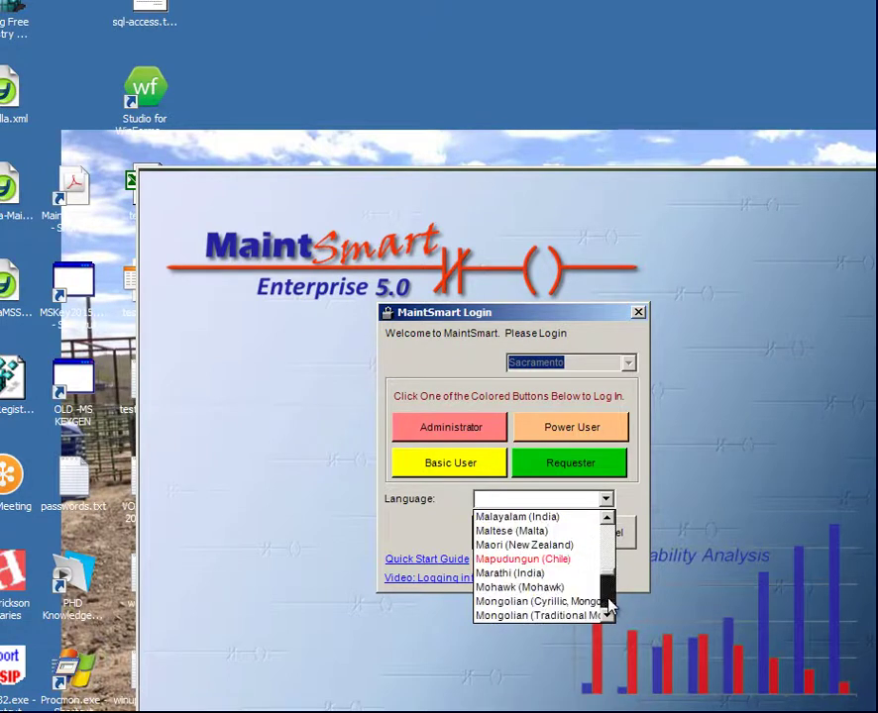
pyautogui.scroll(-6, 607, 603)
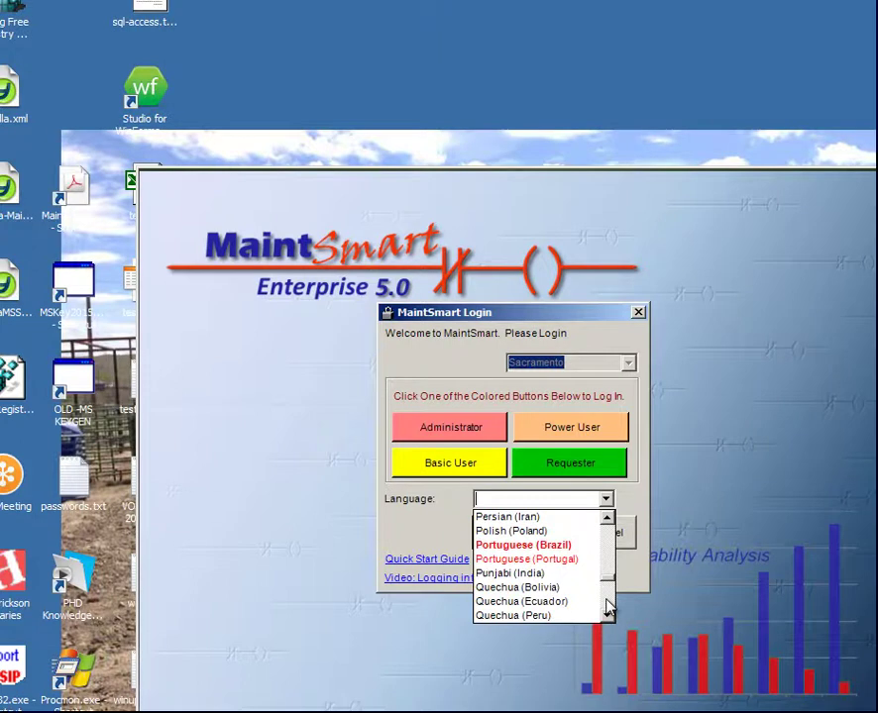
pyautogui.scroll(-8, 607, 607)
pyautogui.scroll(-4, 609, 610)
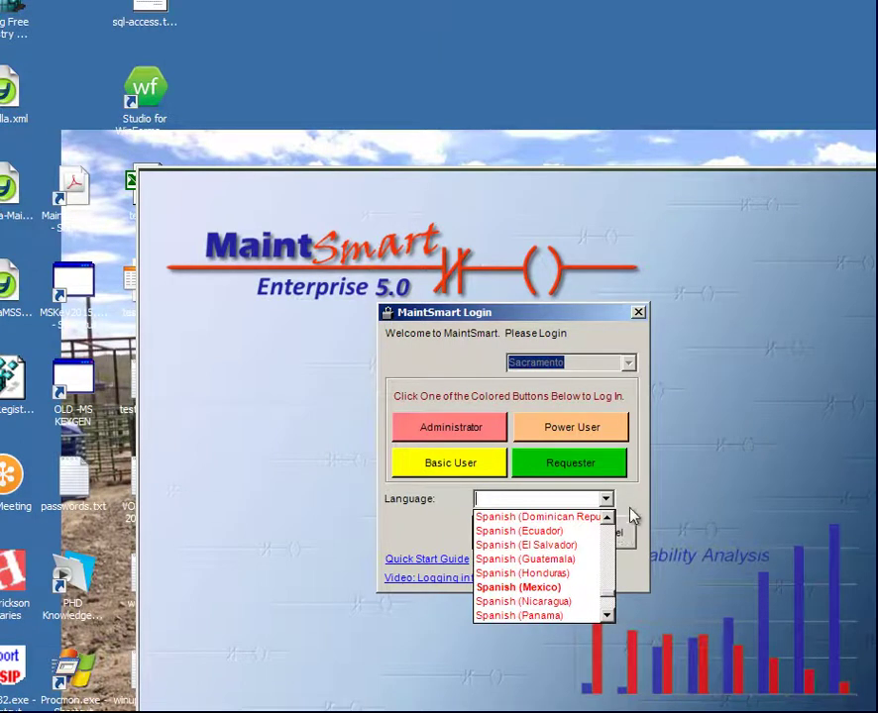
pyautogui.click(627, 512)
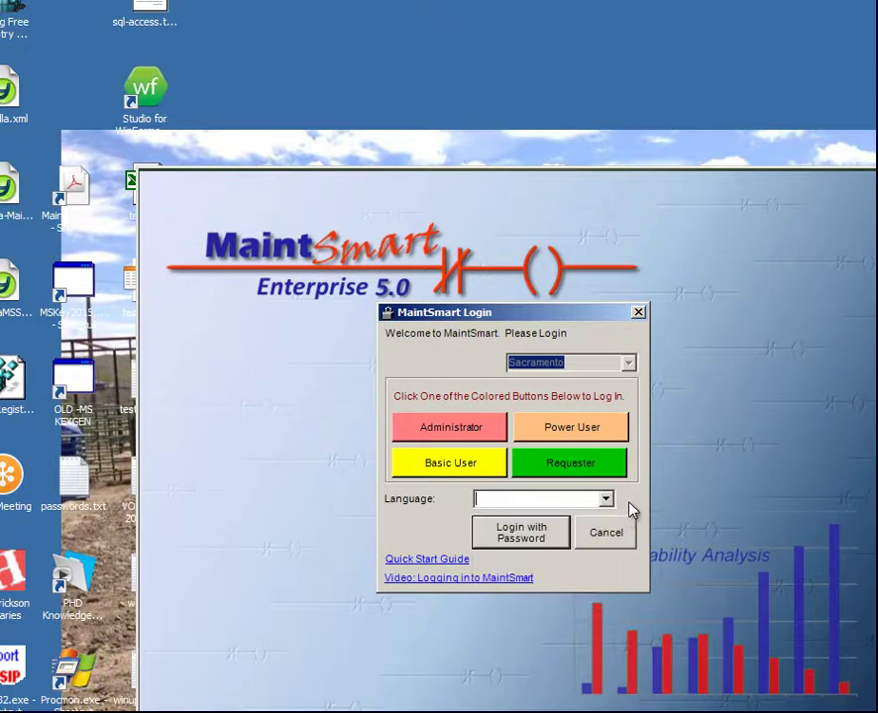
pyautogui.click(457, 434)
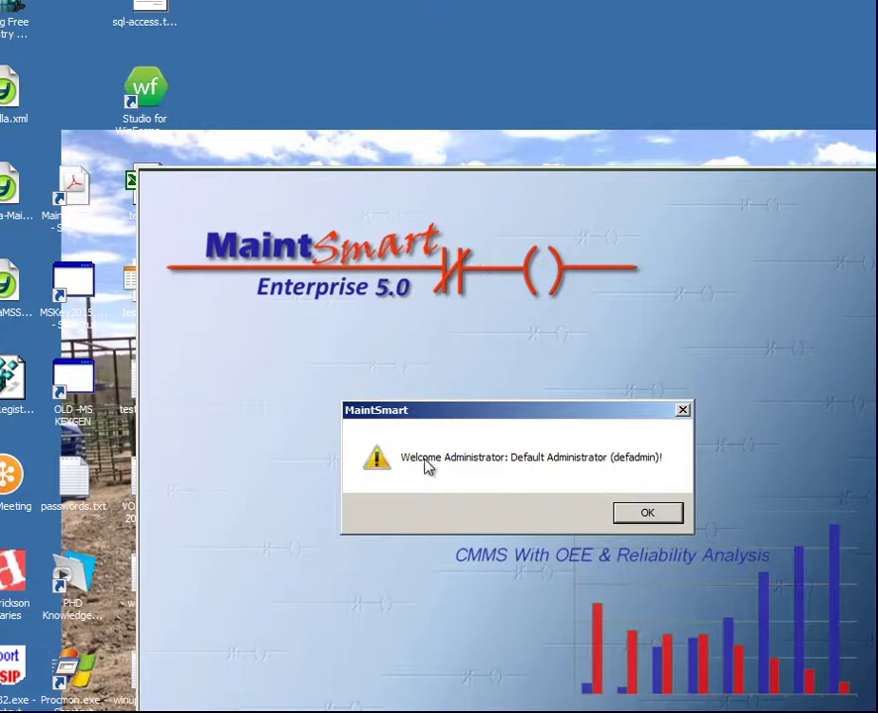
# Dismiss the administrator welcome message and reveal the toolbar's extra commands.
pyautogui.click(657, 519)
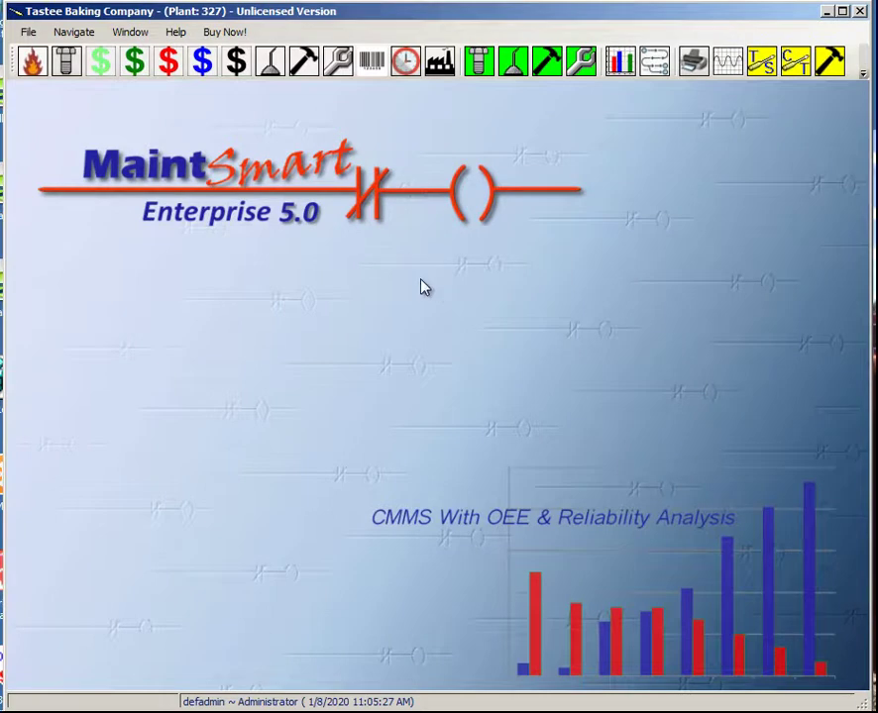
pyautogui.click(864, 77)
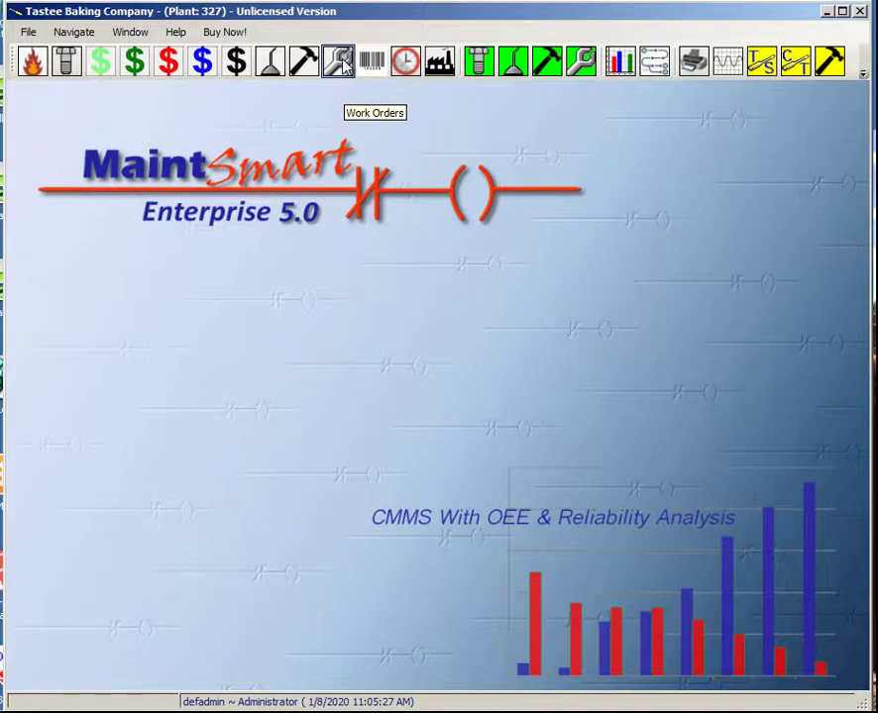
pyautogui.click(582, 64)
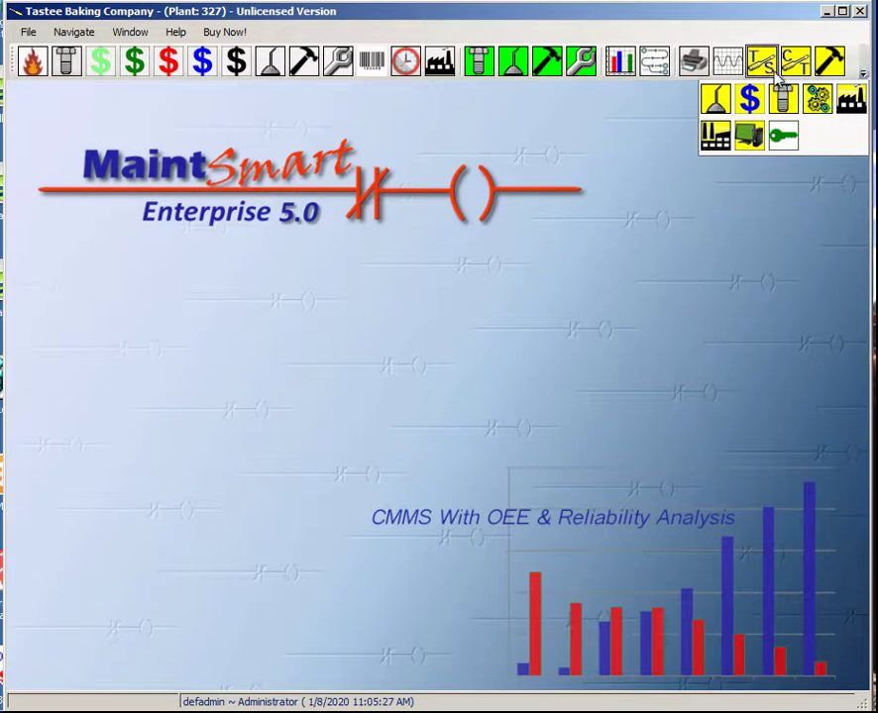
pyautogui.click(748, 100)
pyautogui.click(832, 68)
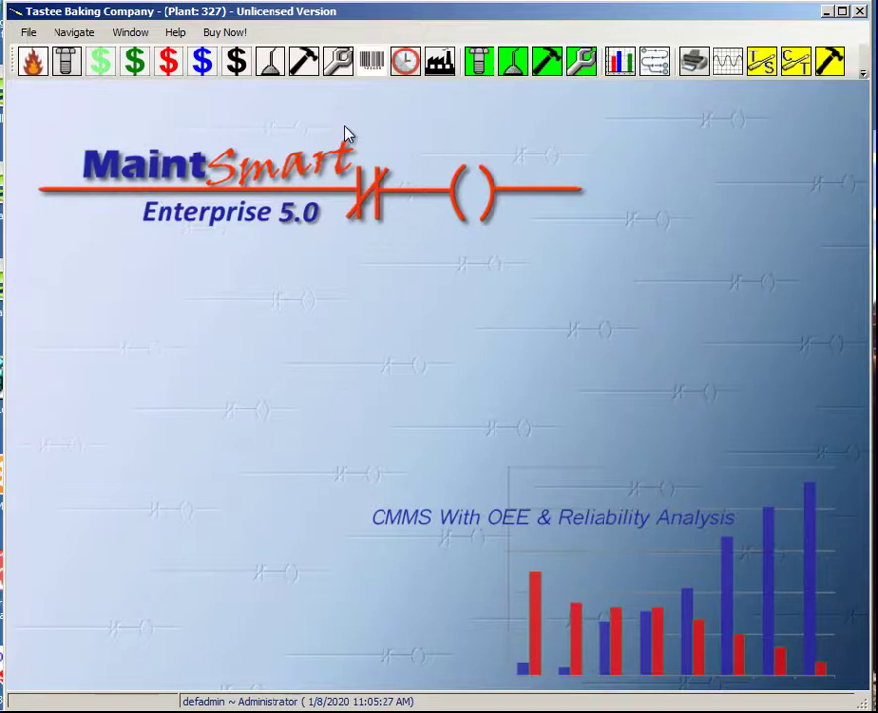
# Open Work Orders/Work Requests and load work order 315 into the form.
pyautogui.click(338, 65)
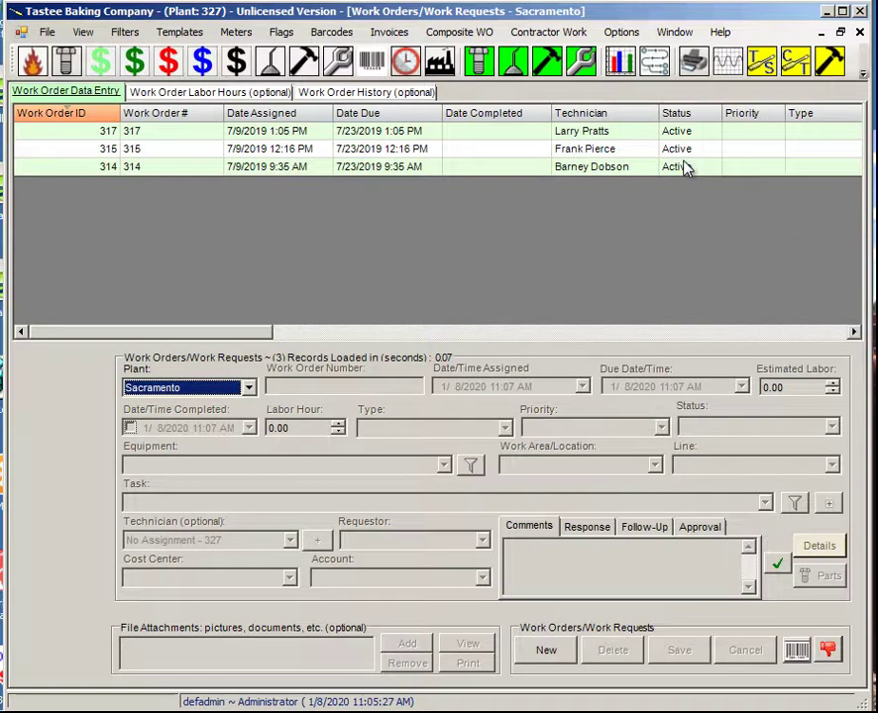
pyautogui.click(513, 148)
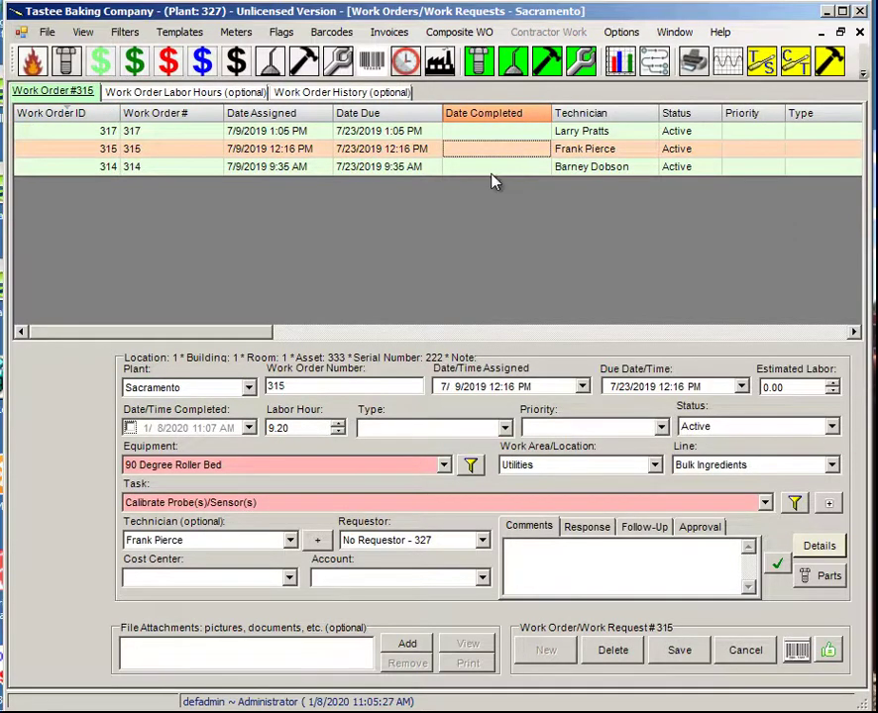
pyautogui.click(454, 168)
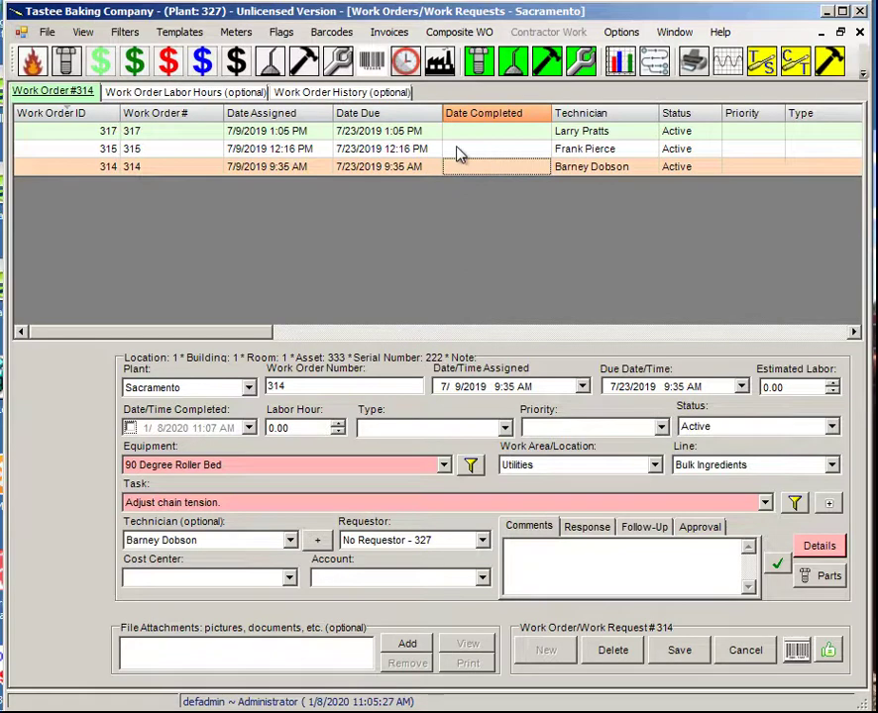
pyautogui.click(456, 148)
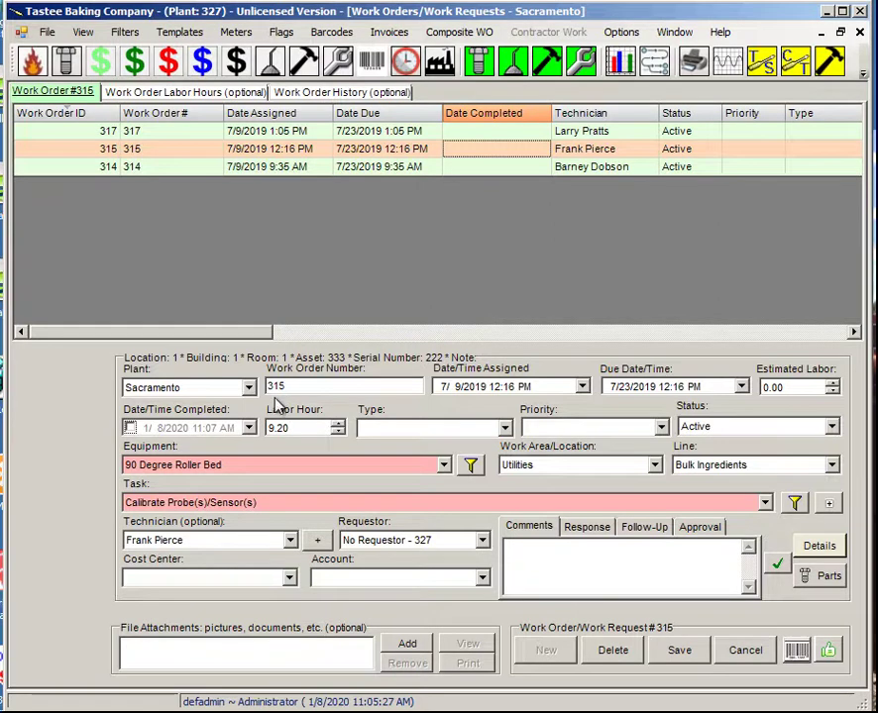
# Set work order 315's Type to Work Order and Priority to Routine.
pyautogui.click(505, 428)
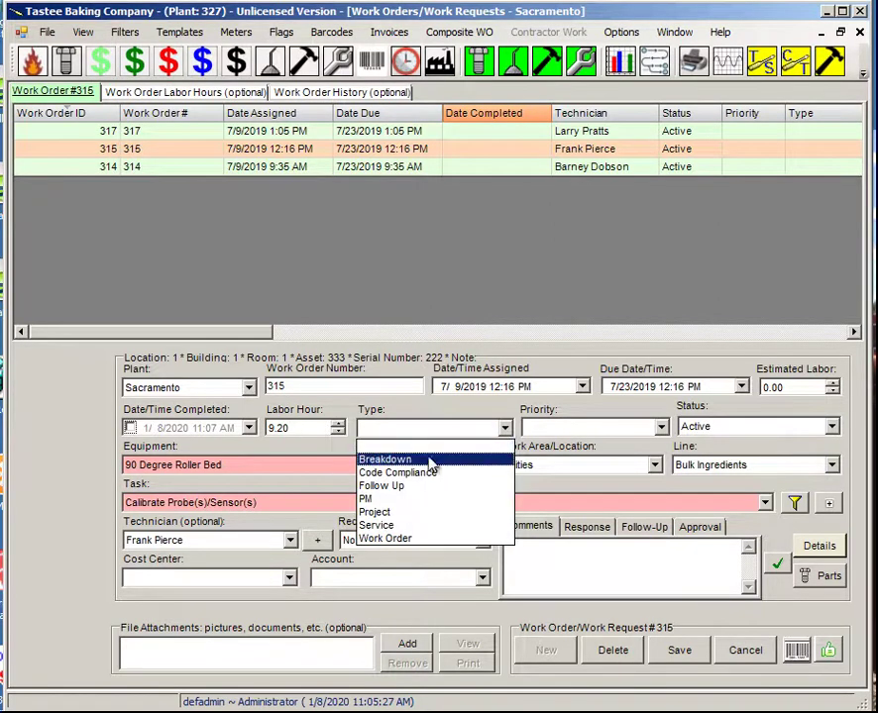
pyautogui.click(387, 538)
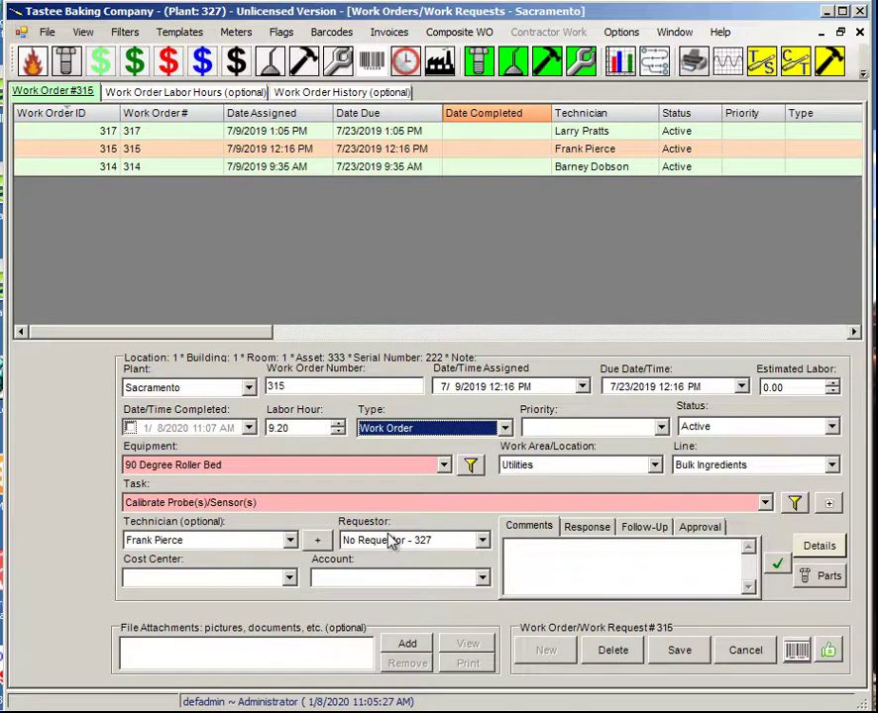
pyautogui.click(661, 428)
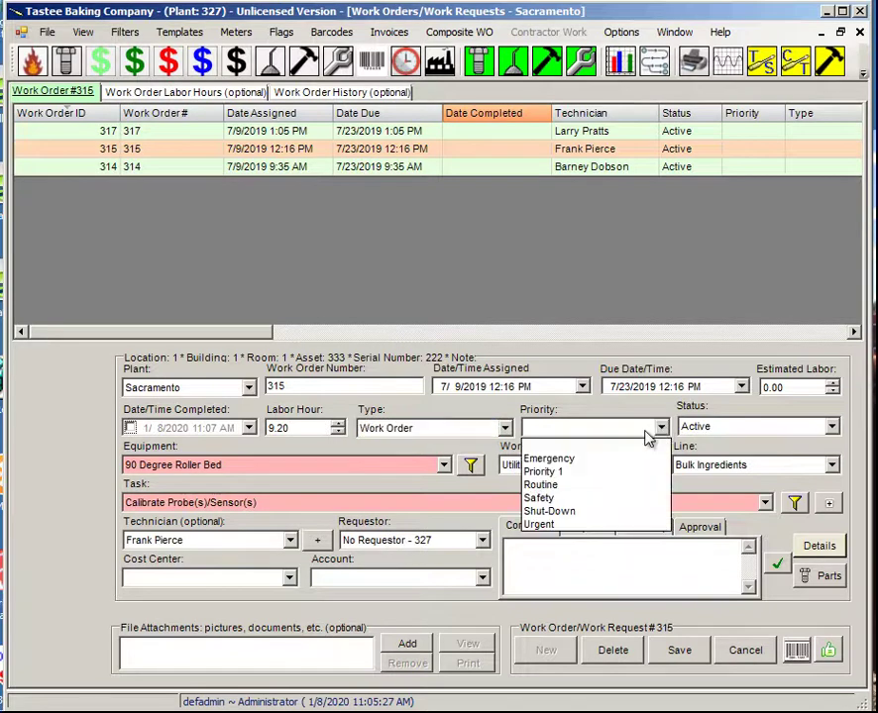
pyautogui.click(550, 486)
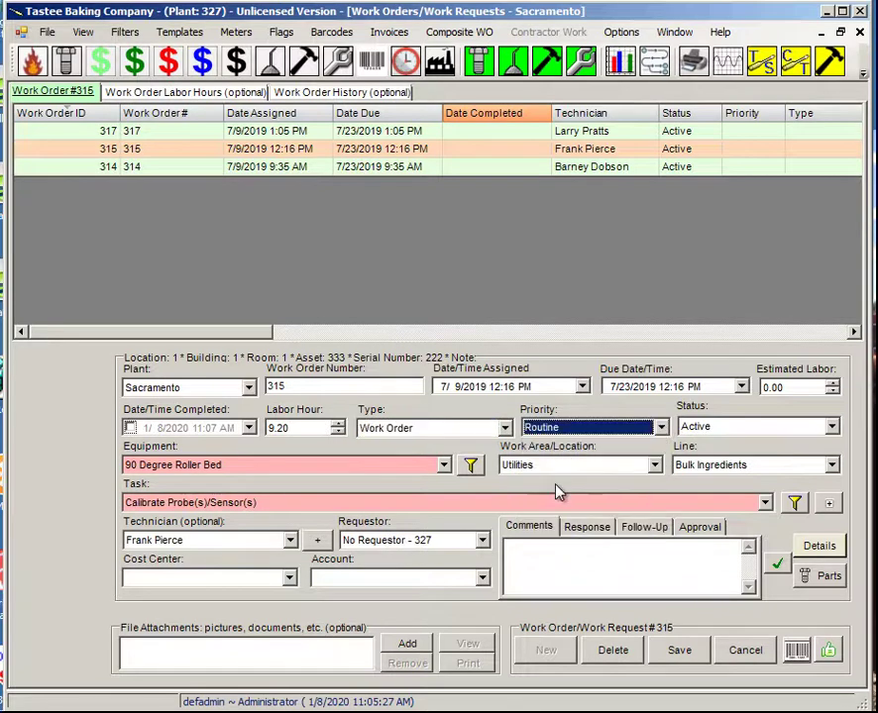
pyautogui.click(820, 549)
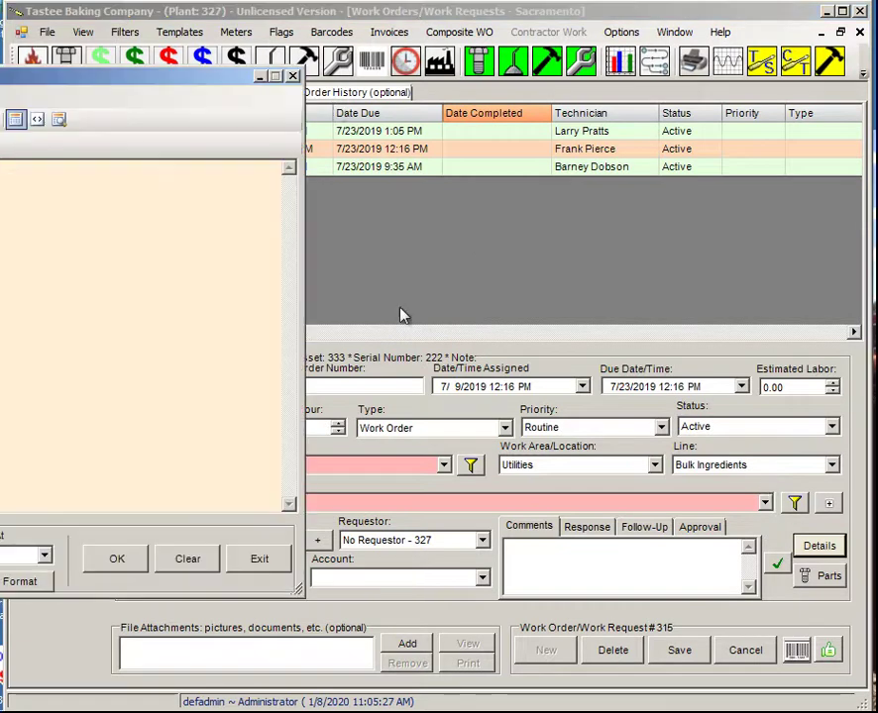
# Move the Edit Work Order #315 Details dialog aside and exit it unchanged.
pyautogui.moveTo(175, 83); pyautogui.dragTo(590, 87)
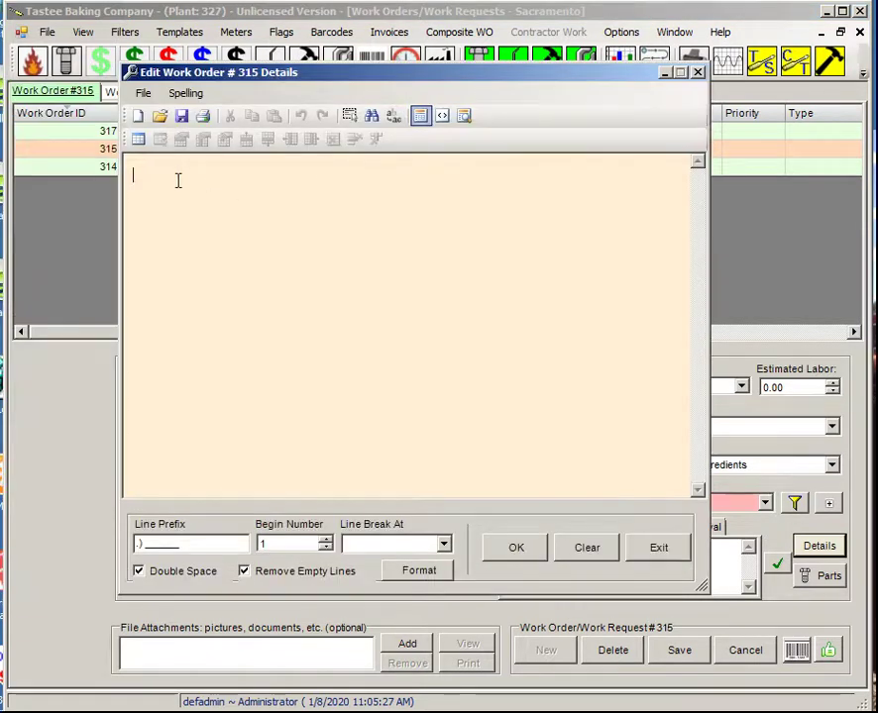
pyautogui.click(659, 551)
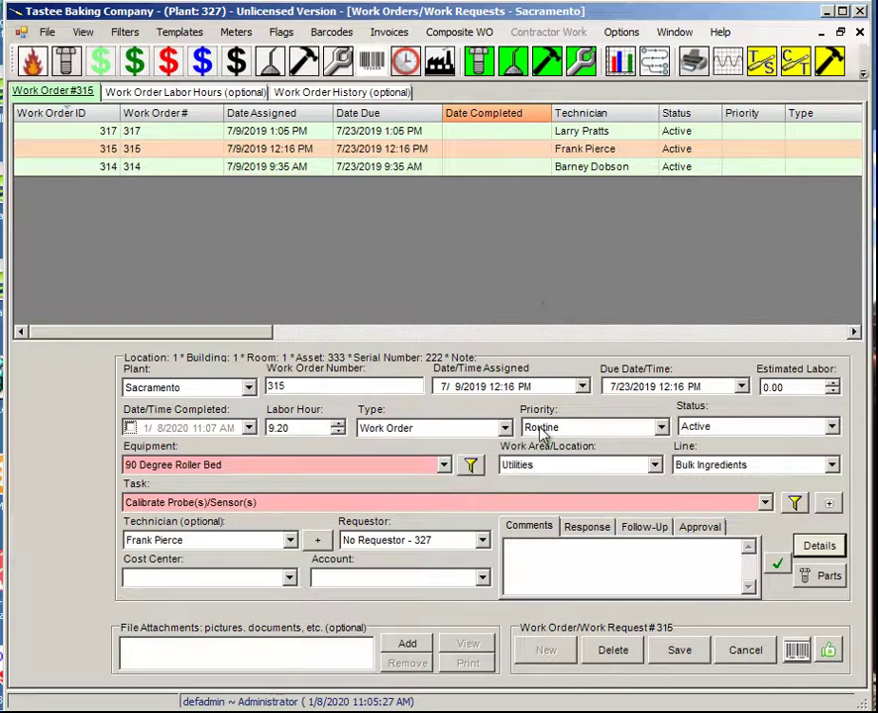
# Save work order 315 and reselect its row in the list.
pyautogui.click(680, 651)
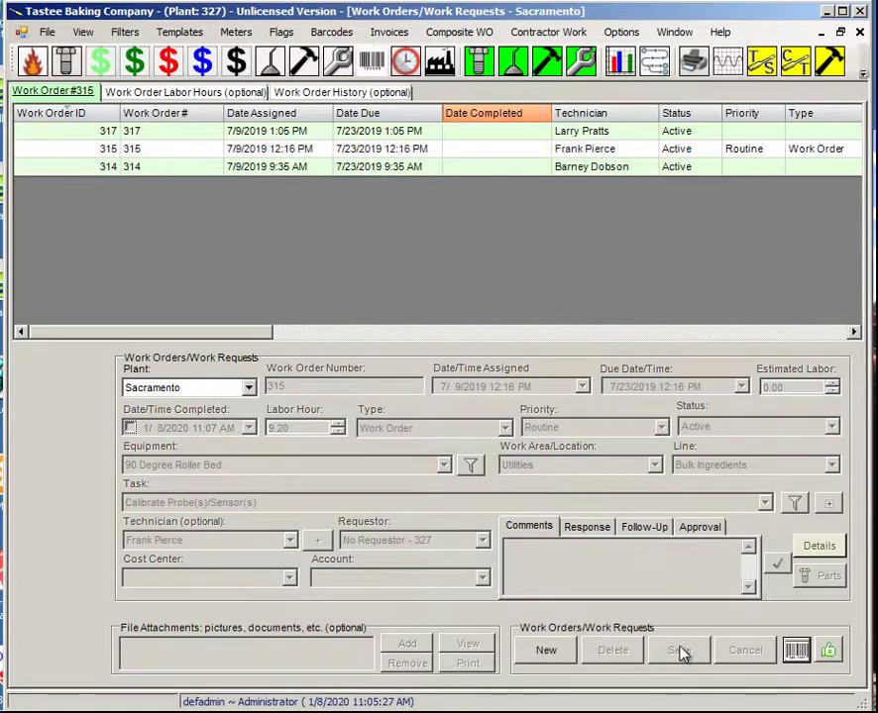
pyautogui.click(758, 158)
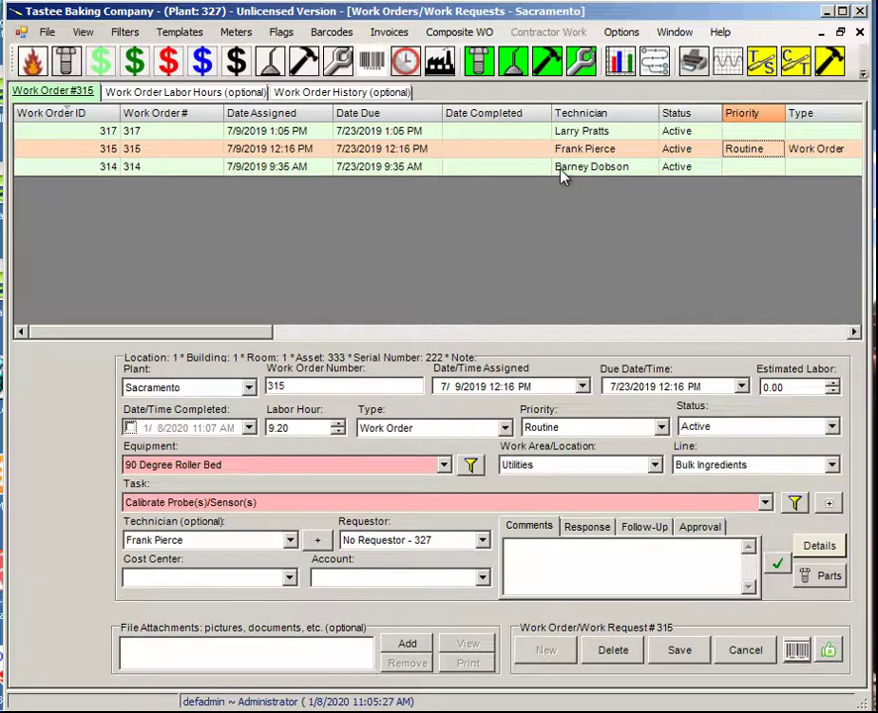
# Print-preview work order 315, hiding the group tree and widening the preview to read the report.
pyautogui.rightClick(318, 158)
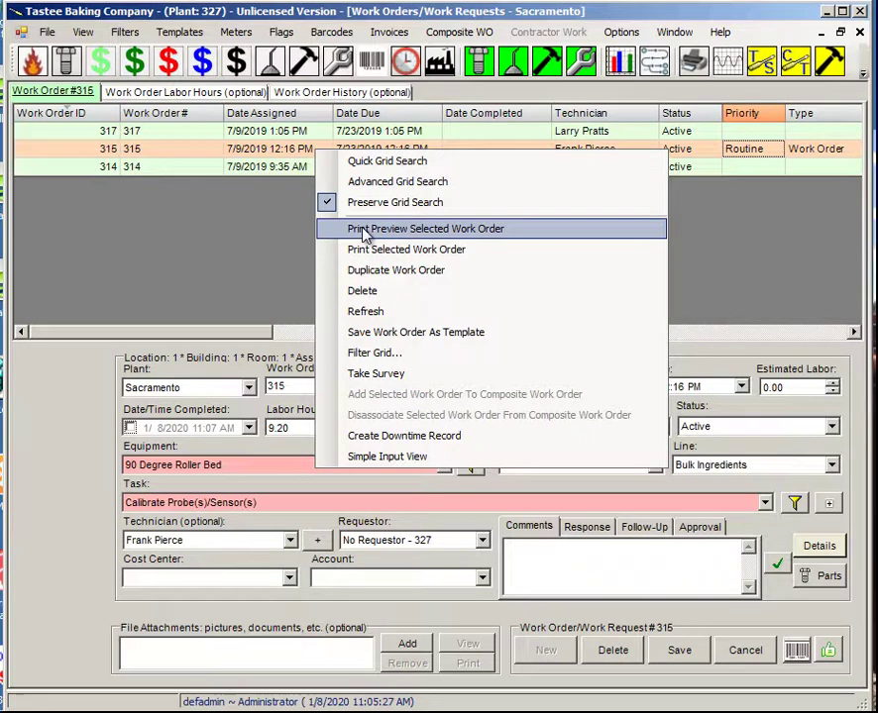
pyautogui.click(528, 238)
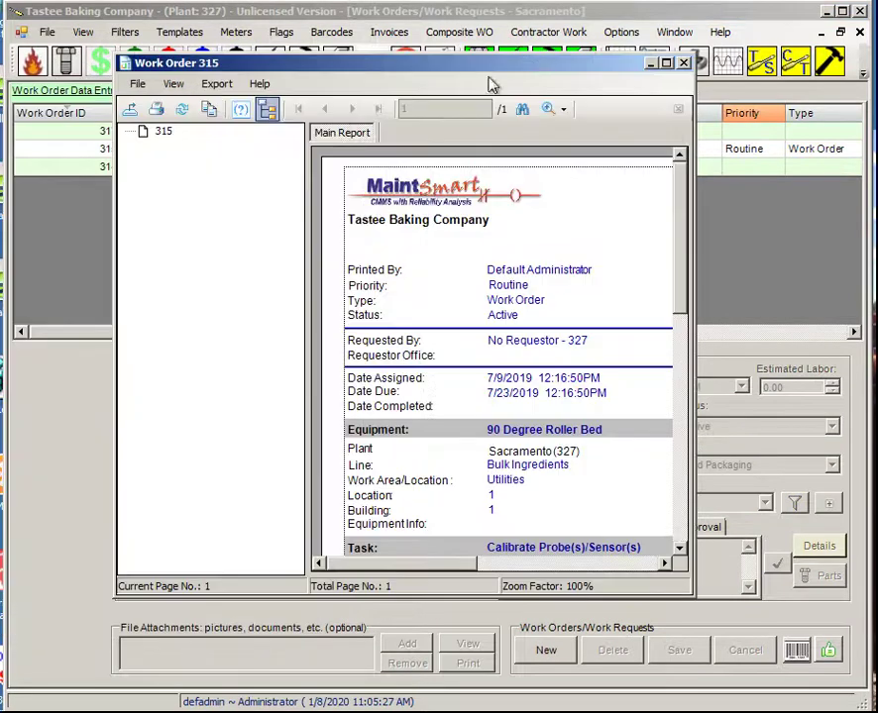
pyautogui.click(267, 109)
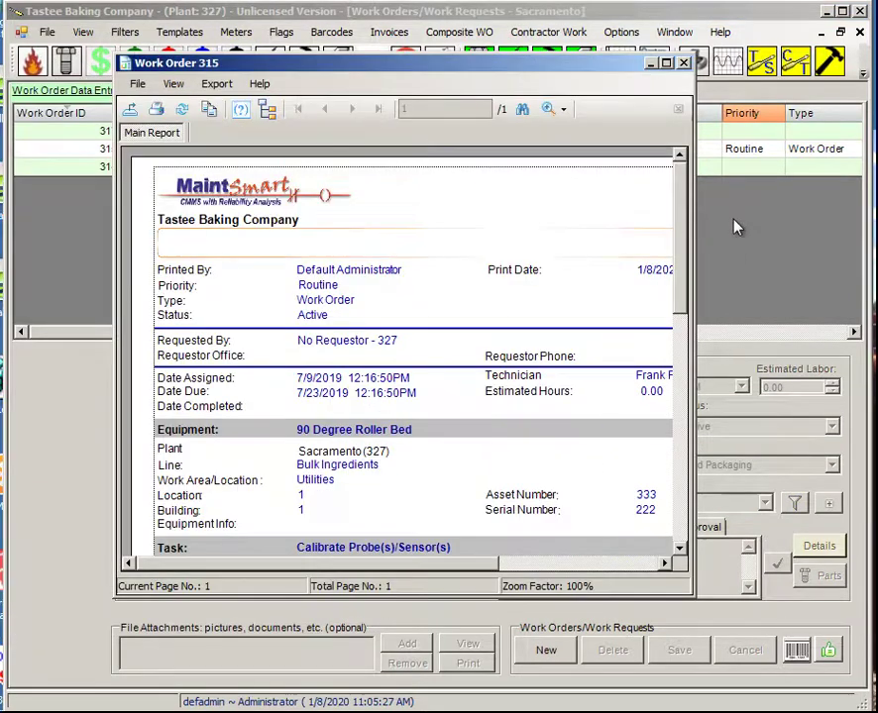
pyautogui.moveTo(697, 228); pyautogui.dragTo(791, 241)
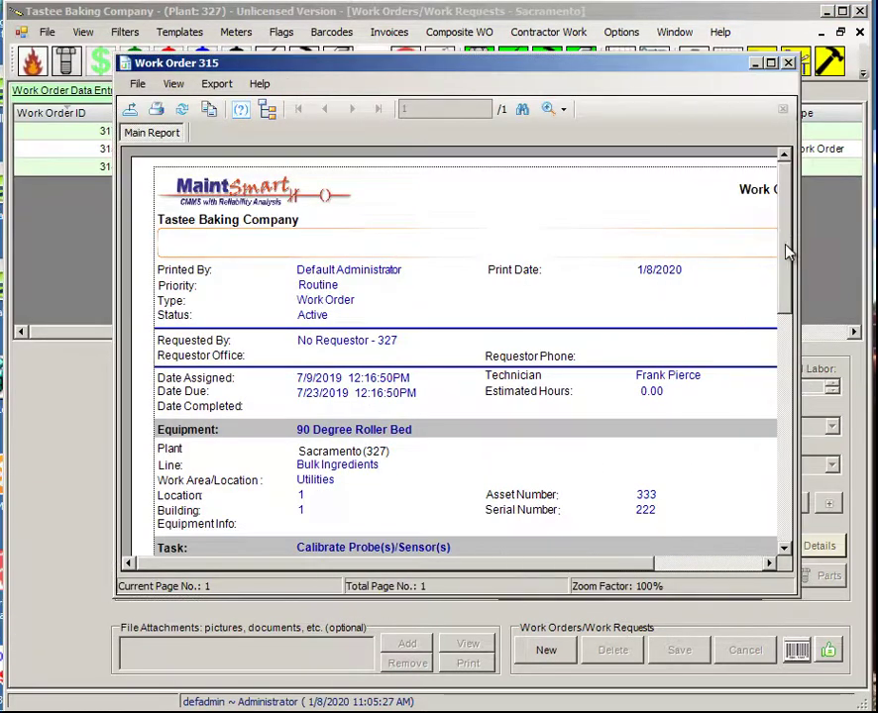
pyautogui.scroll(-3, 769, 426)
pyautogui.scroll(-3, 787, 525)
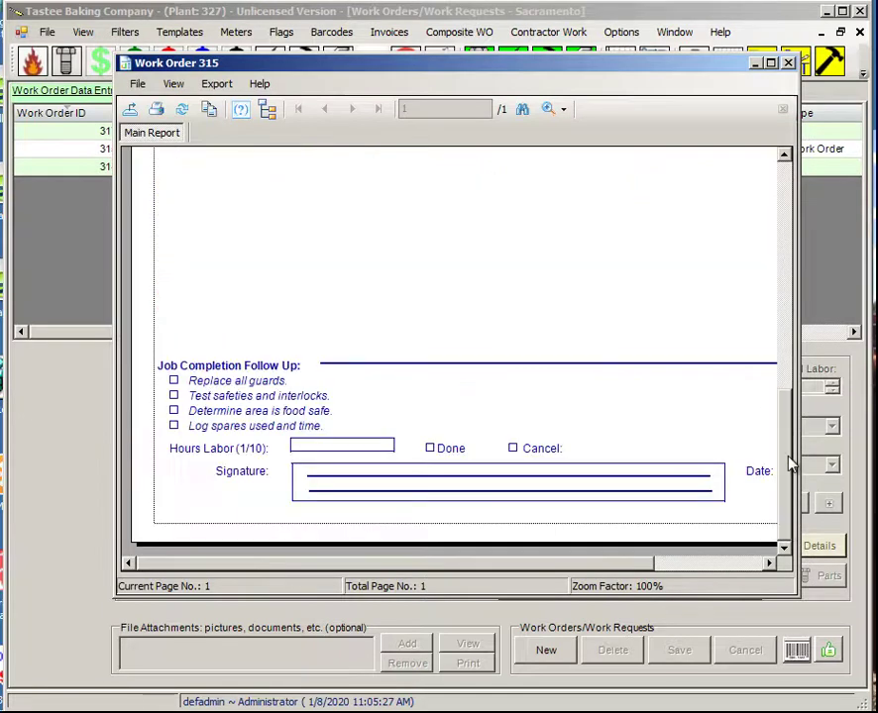
pyautogui.scroll(5, 784, 297)
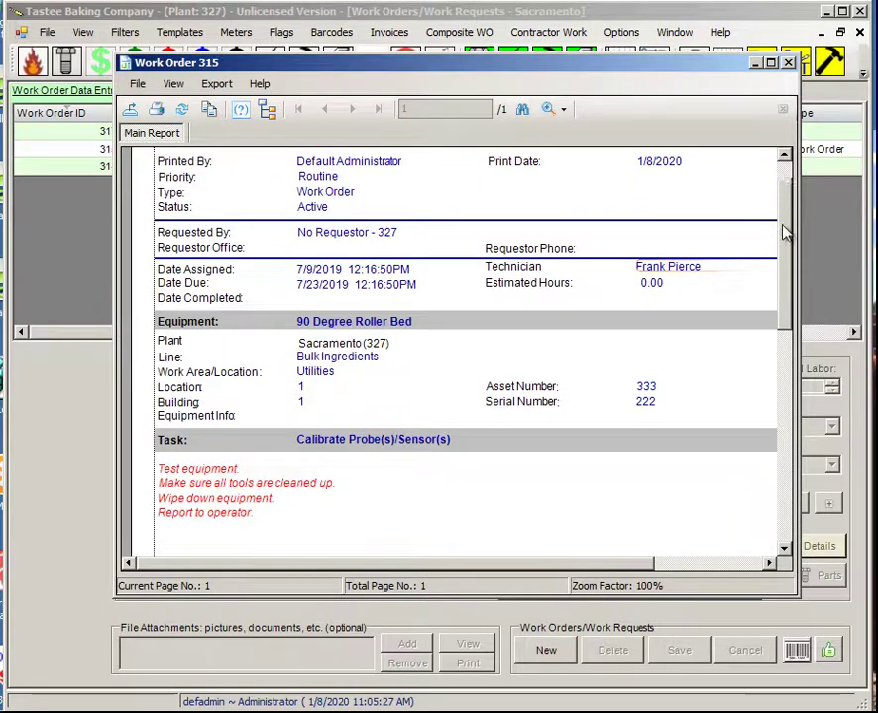
pyautogui.scroll(1, 787, 218)
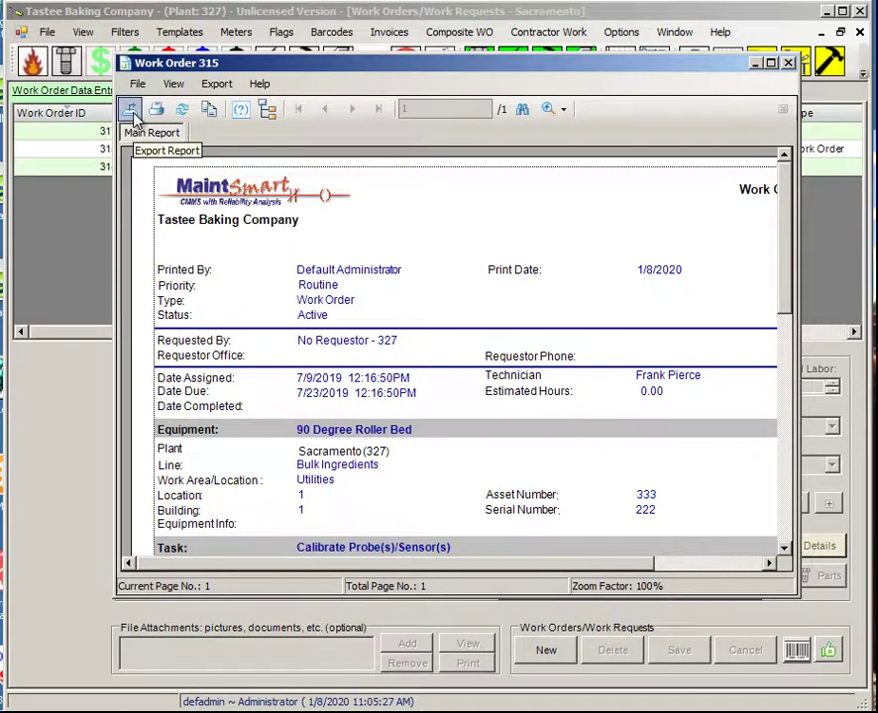
# Check the Export Report options, then close them and the work order 315 preview.
pyautogui.click(215, 85)
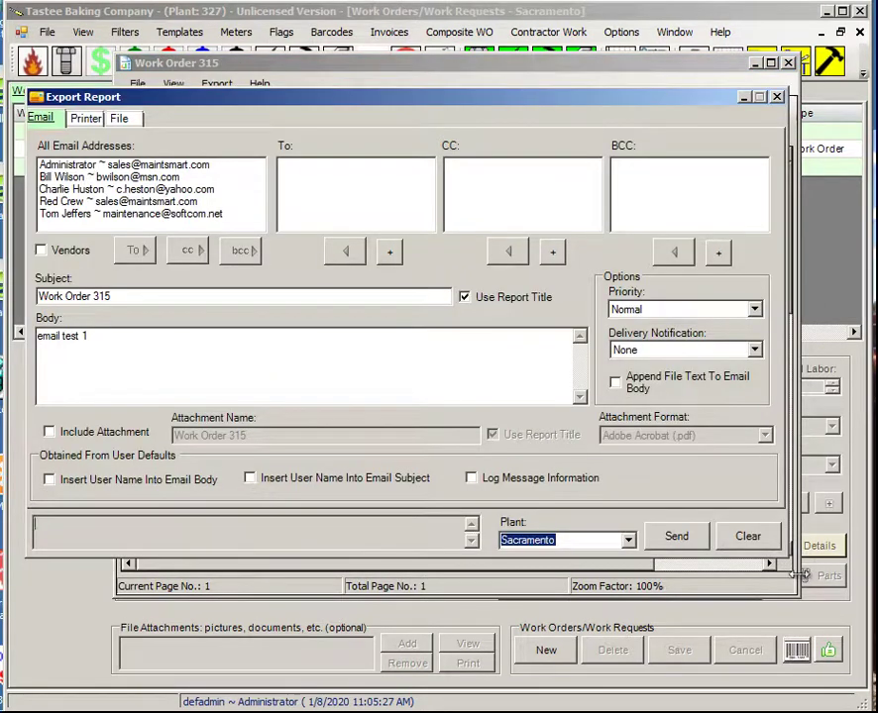
pyautogui.click(777, 98)
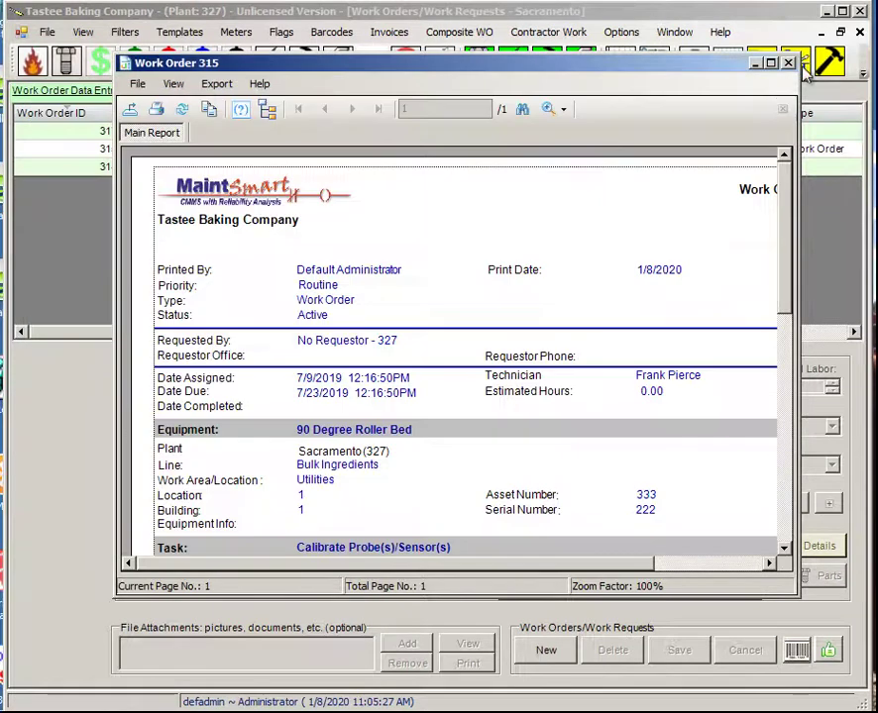
pyautogui.click(788, 63)
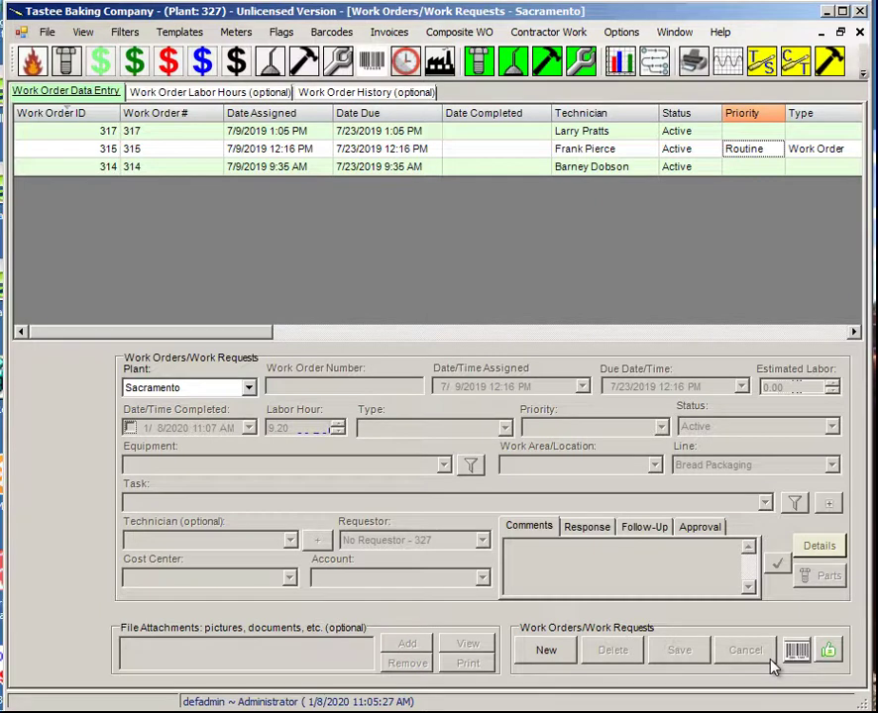
# Discard the loaded work order 314 and start a new work order for the Air Compressor.
pyautogui.click(368, 169)
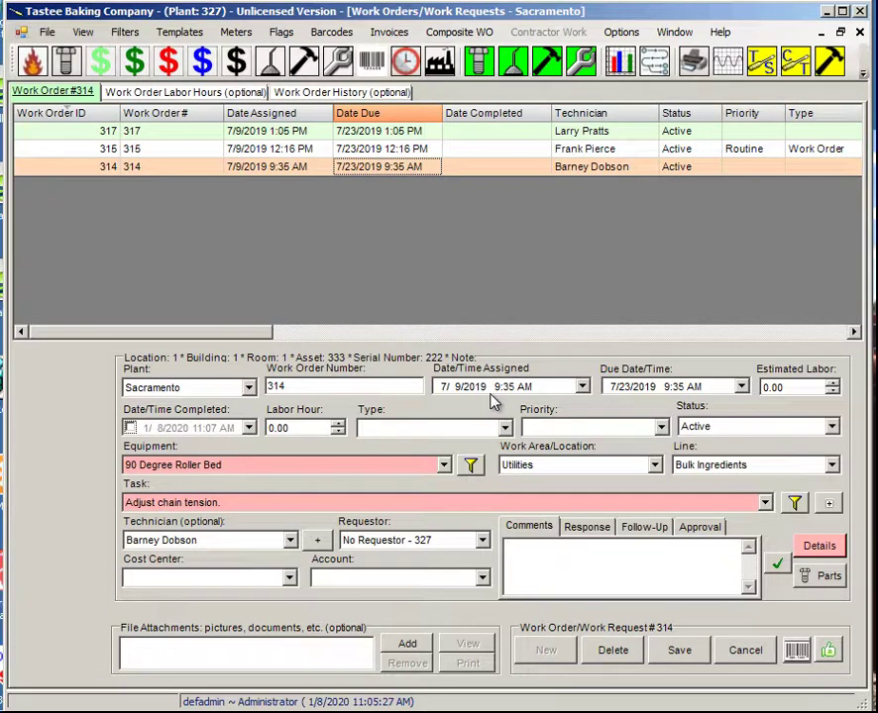
pyautogui.click(749, 651)
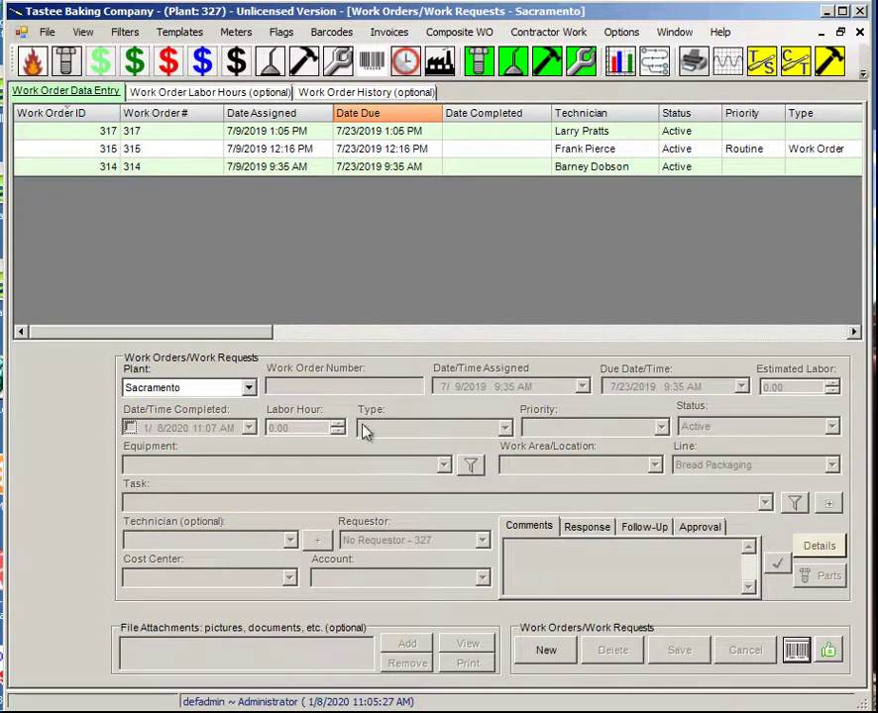
pyautogui.click(545, 654)
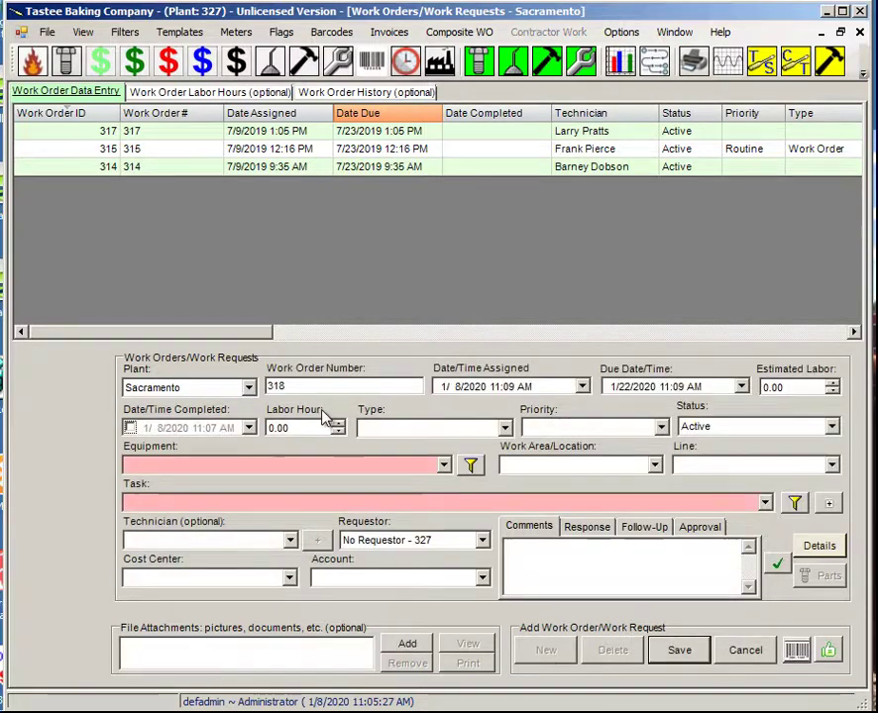
pyautogui.click(443, 465)
pyautogui.click(205, 511)
# Filter tasks to the Cleaning Tasks category and set the task to Clean Air Ducts.
pyautogui.click(223, 511)
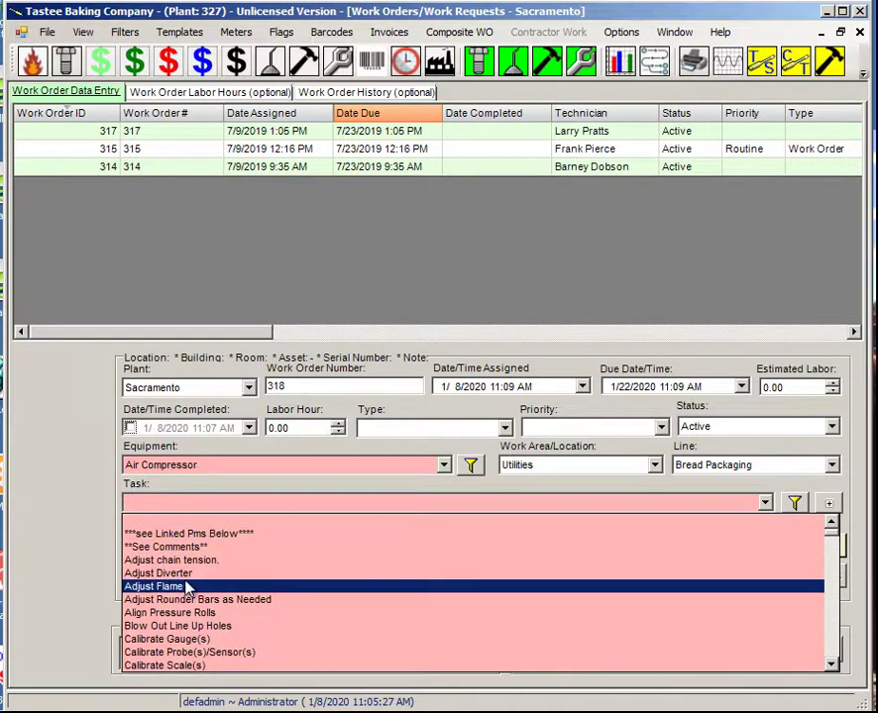
pyautogui.click(493, 485)
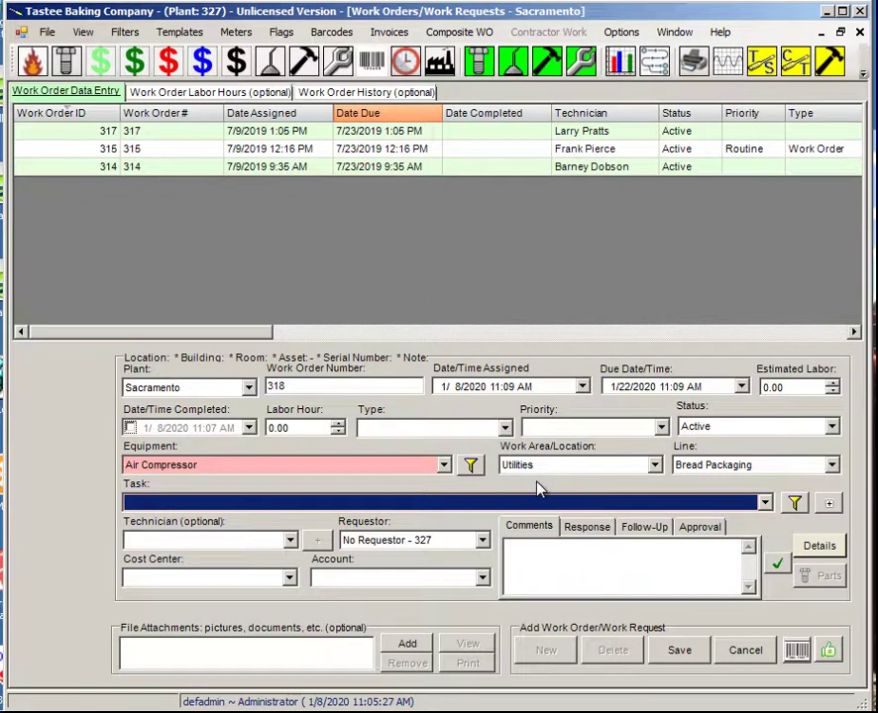
pyautogui.click(794, 502)
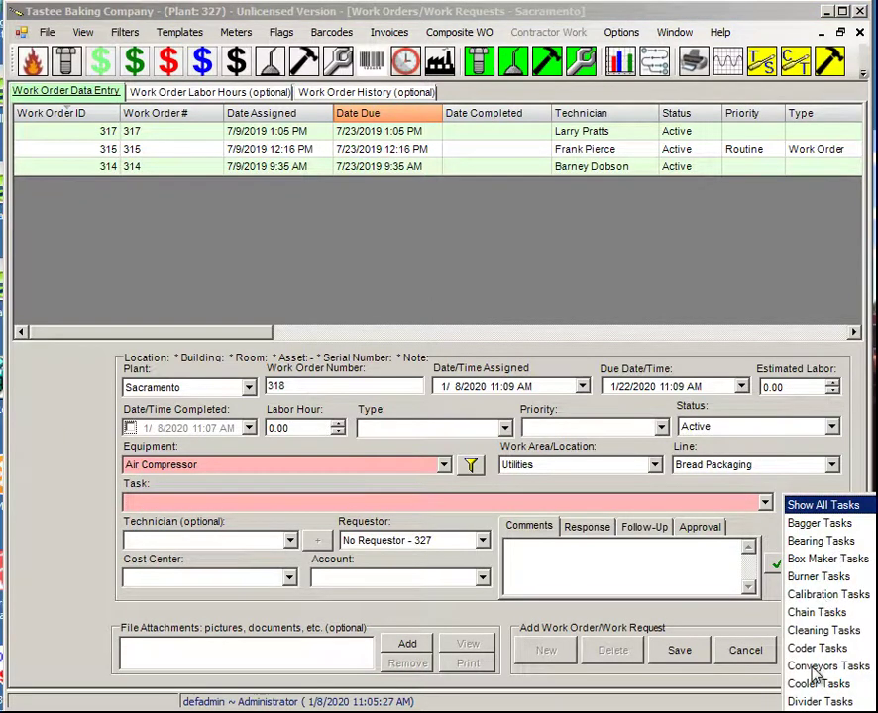
pyautogui.click(815, 631)
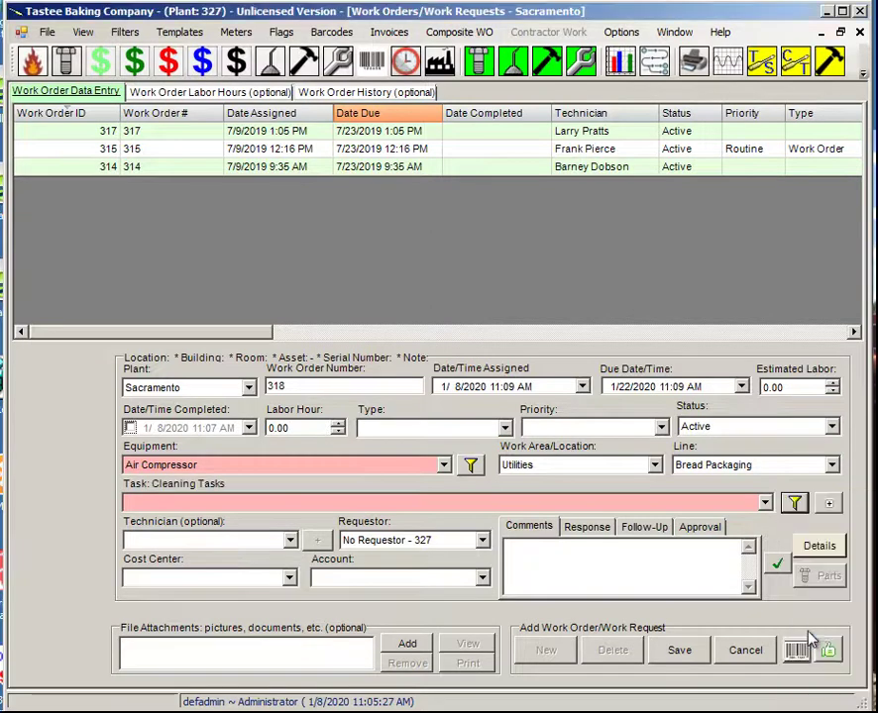
pyautogui.click(765, 502)
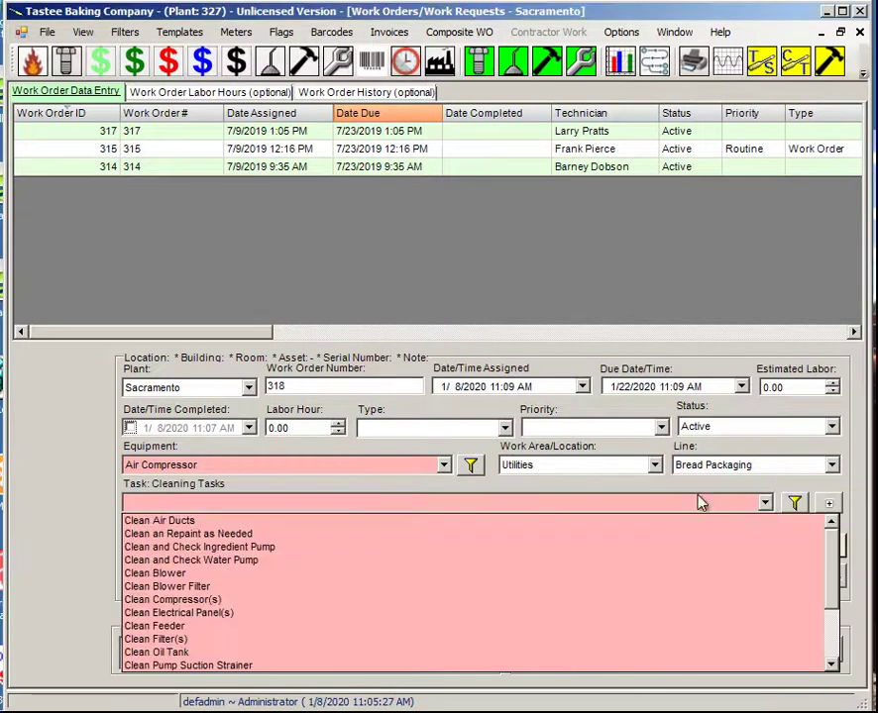
pyautogui.click(178, 521)
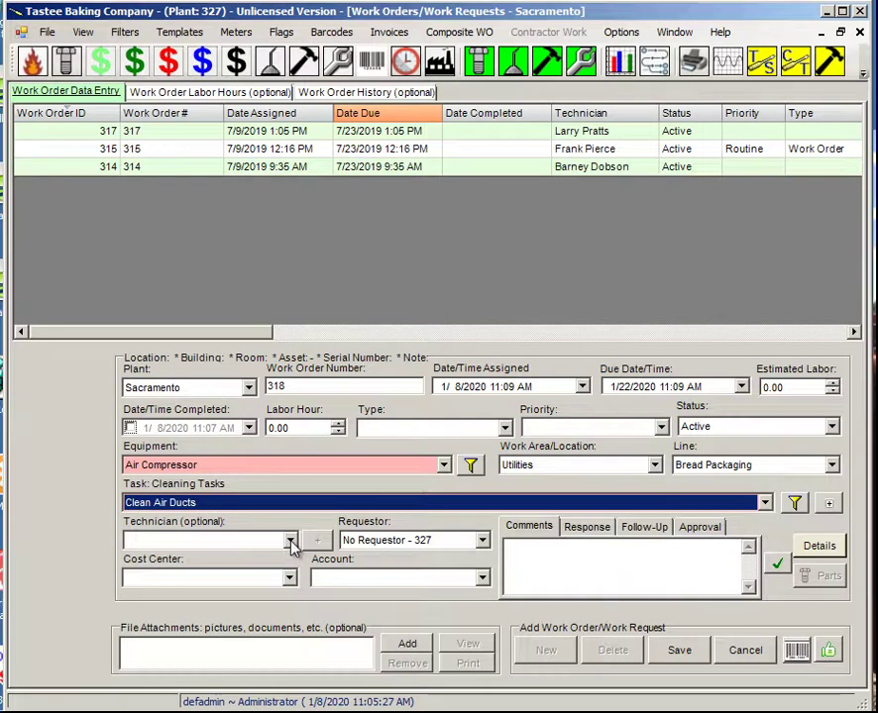
# Set type Code Compliance and priority Routine, then save as work order 318.
pyautogui.click(504, 427)
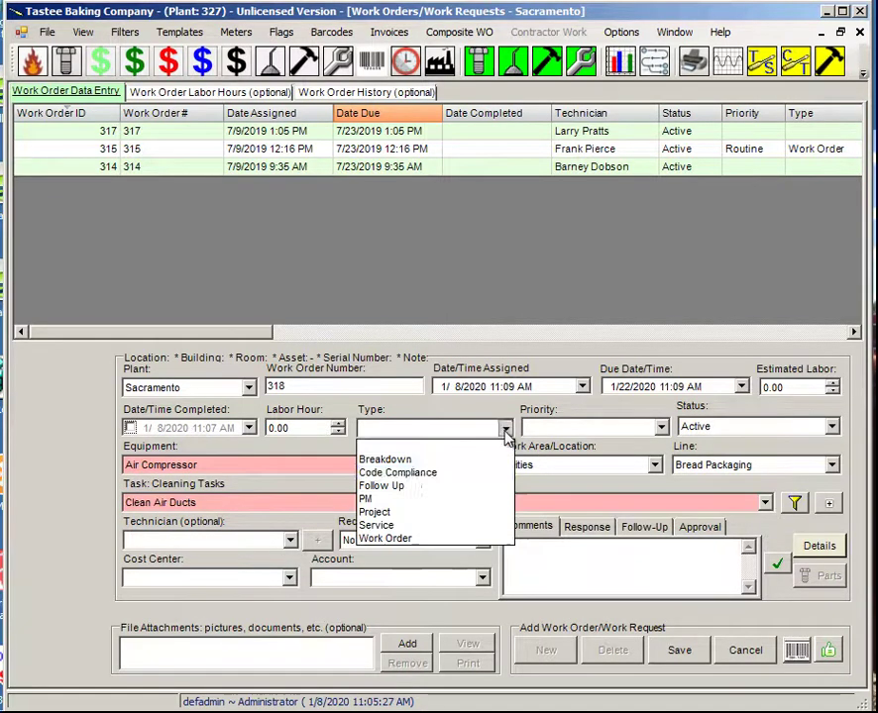
pyautogui.click(423, 476)
pyautogui.click(661, 427)
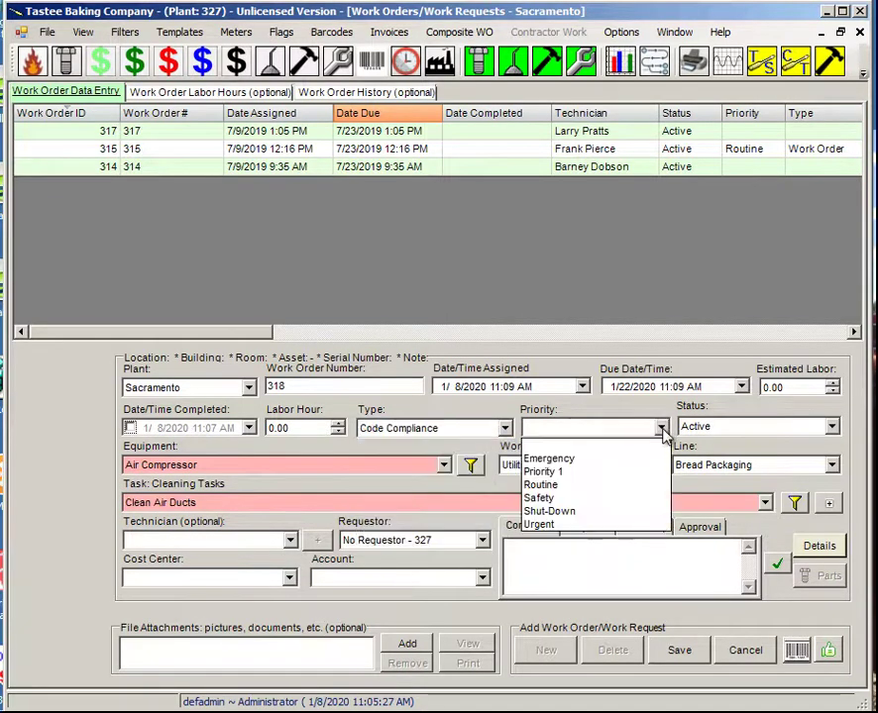
pyautogui.click(541, 484)
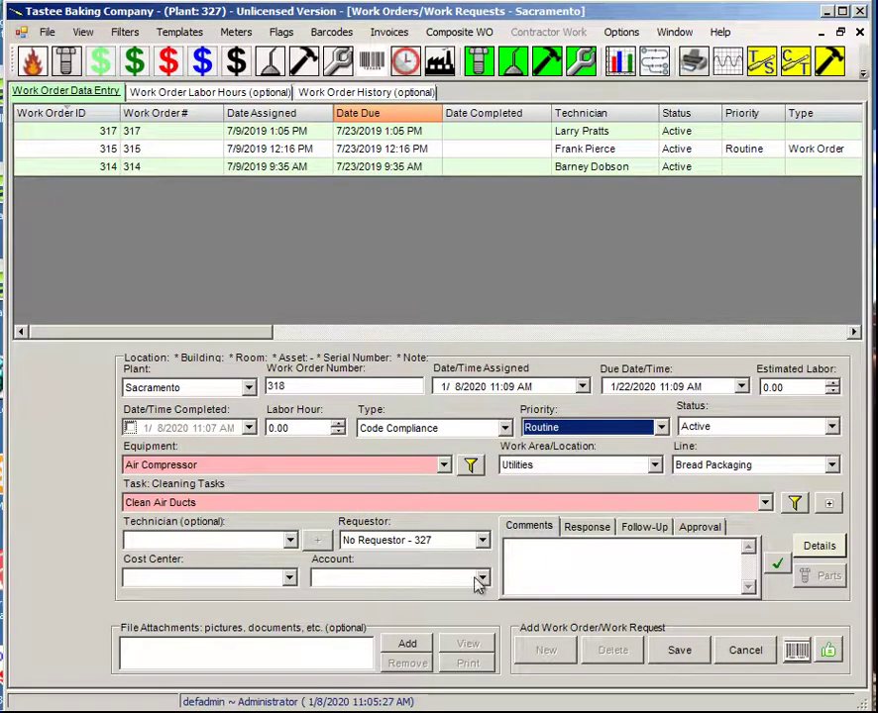
pyautogui.click(684, 654)
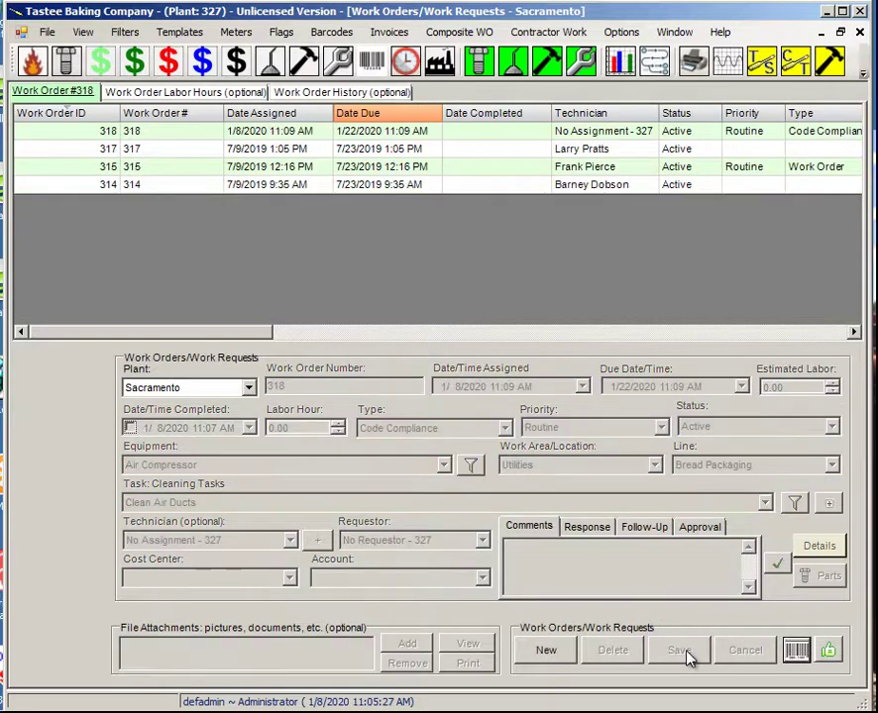
# Select row 318 in the work orders grid to load its details into the form.
pyautogui.click(157, 137)
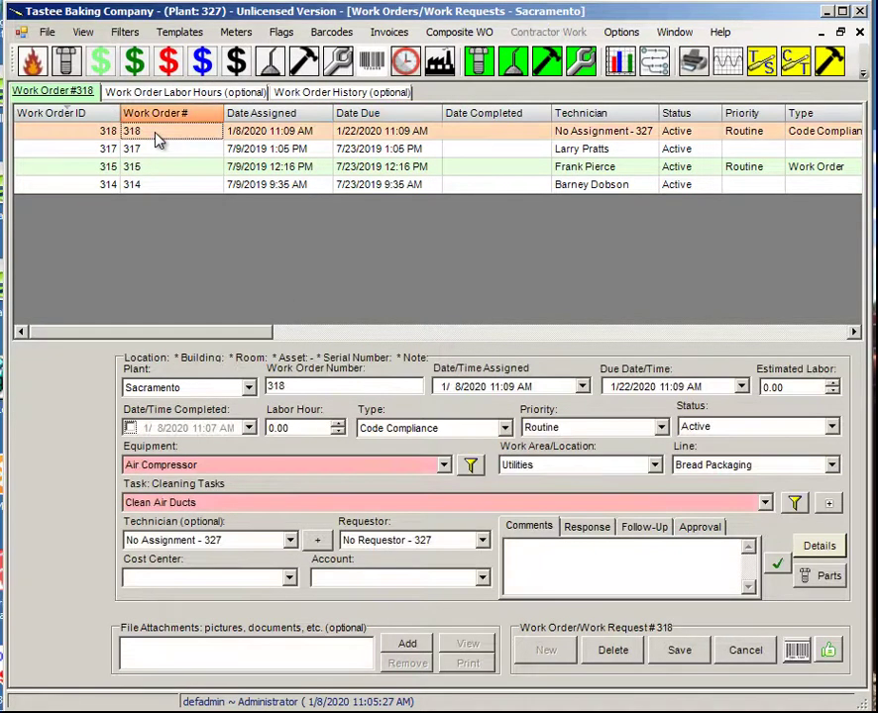